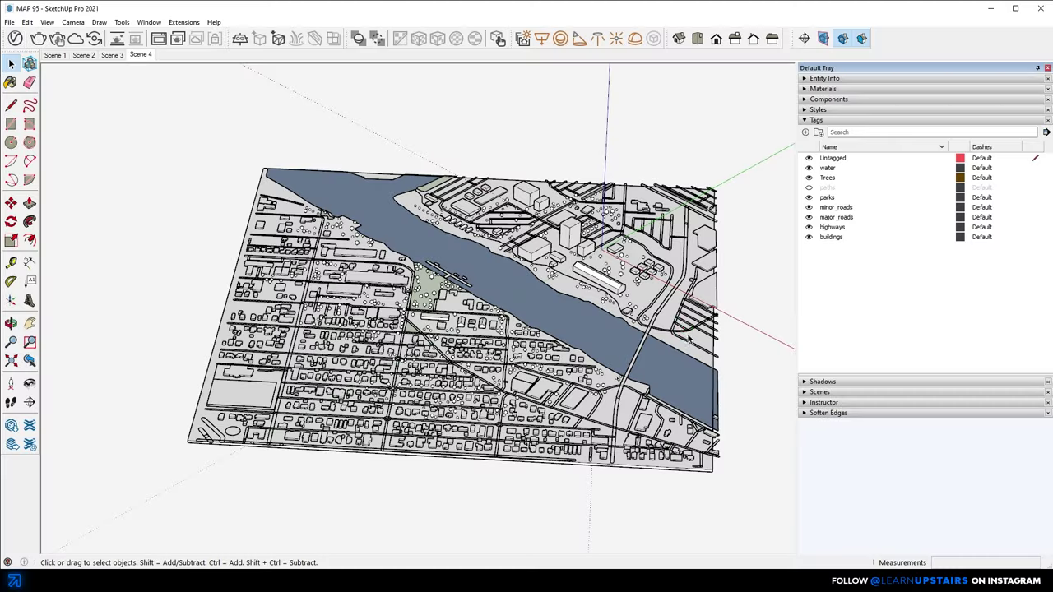
Examine the city map model in perspective from several angles, both up close around the river and as a whole.
key(o)
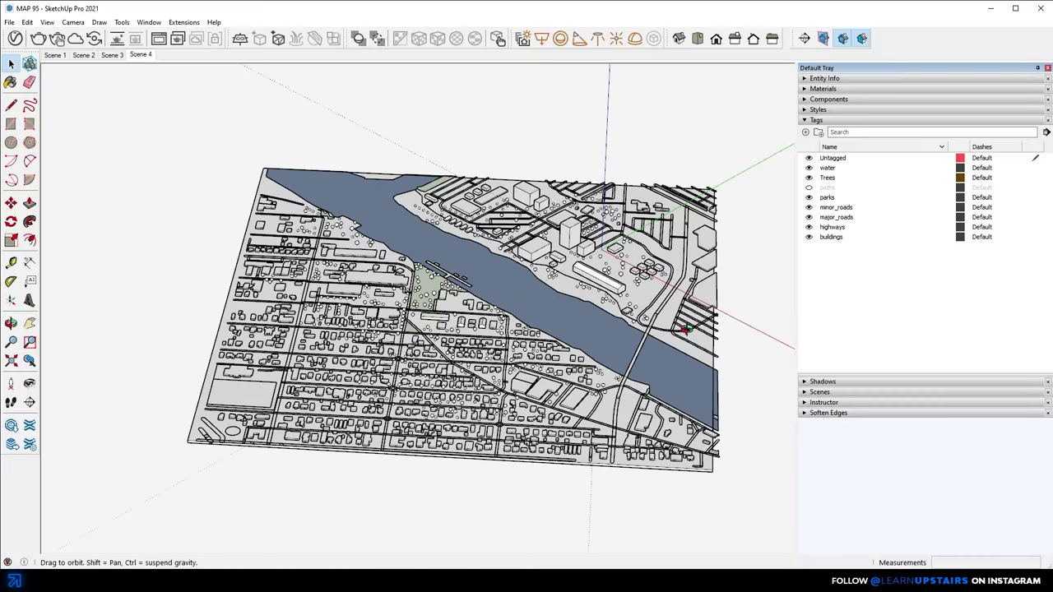
mouse_move(510, 469)
mouse_down()
mouse_move(630, 469)
mouse_move(513, 238)
mouse_move(491, 243)
mouse_move(628, 370)
mouse_move(627, 359)
mouse_up()
scroll(626, 354, up, 4)
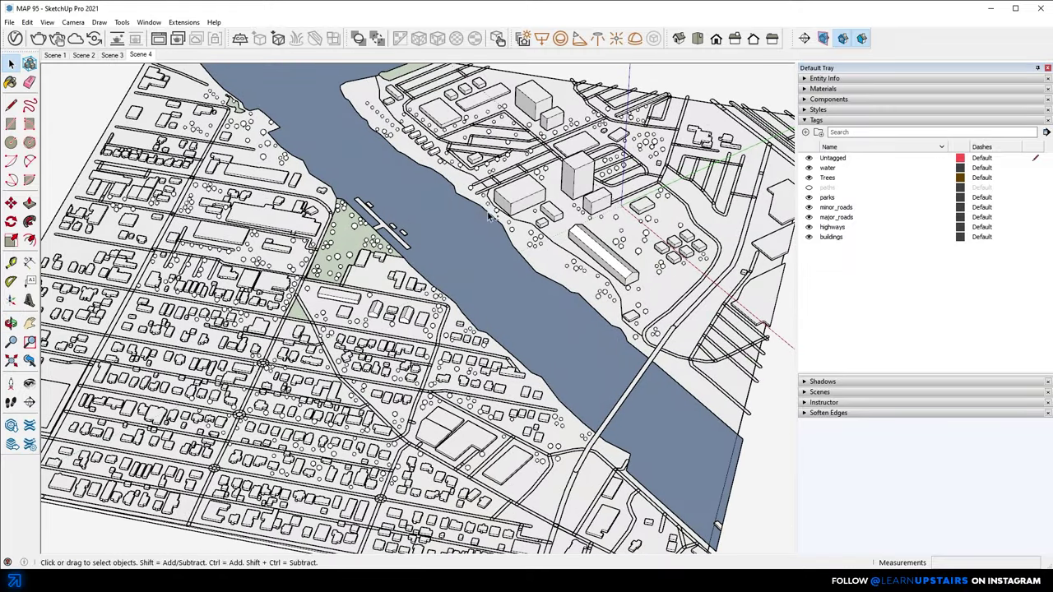
drag(491, 216, 489, 239)
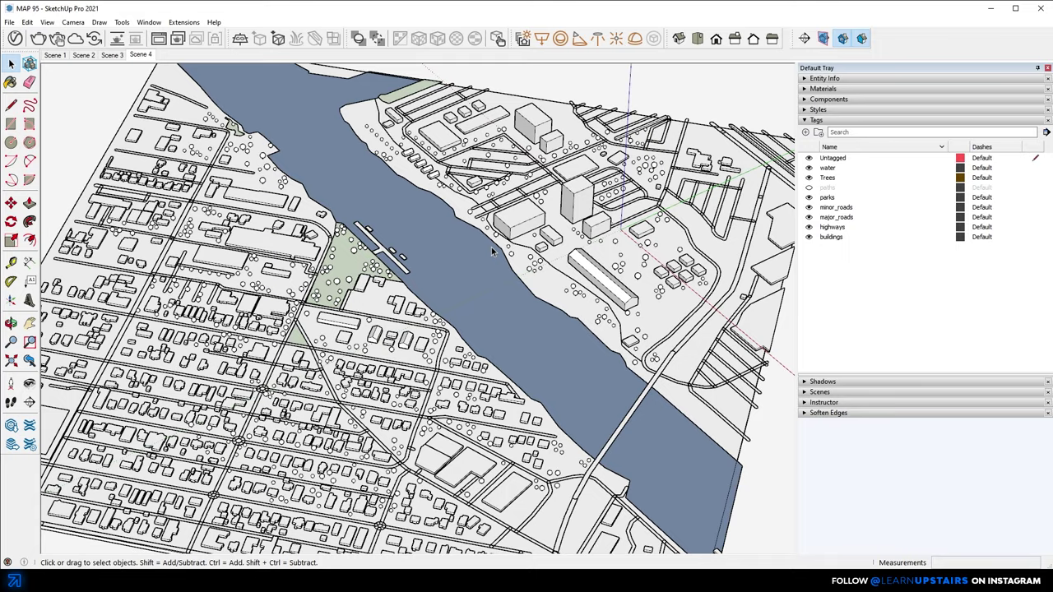
scroll(492, 252, up, 3)
drag(533, 278, 599, 278)
scroll(599, 278, down, 2)
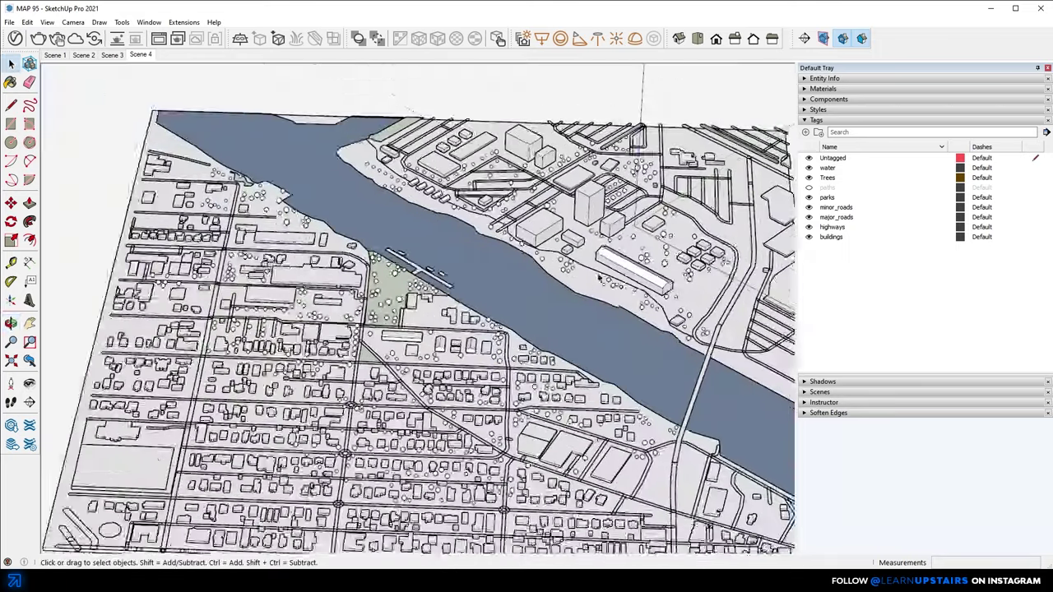
scroll(599, 279, down, 1)
drag(475, 308, 535, 348)
scroll(564, 277, up, 6)
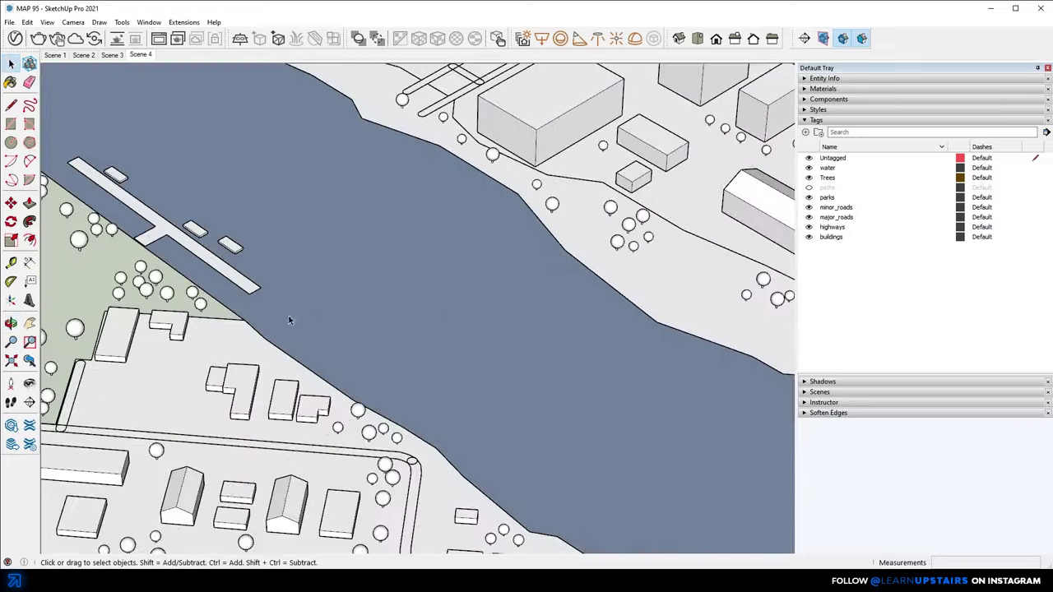
drag(289, 321, 197, 360)
scroll(430, 368, down, 6)
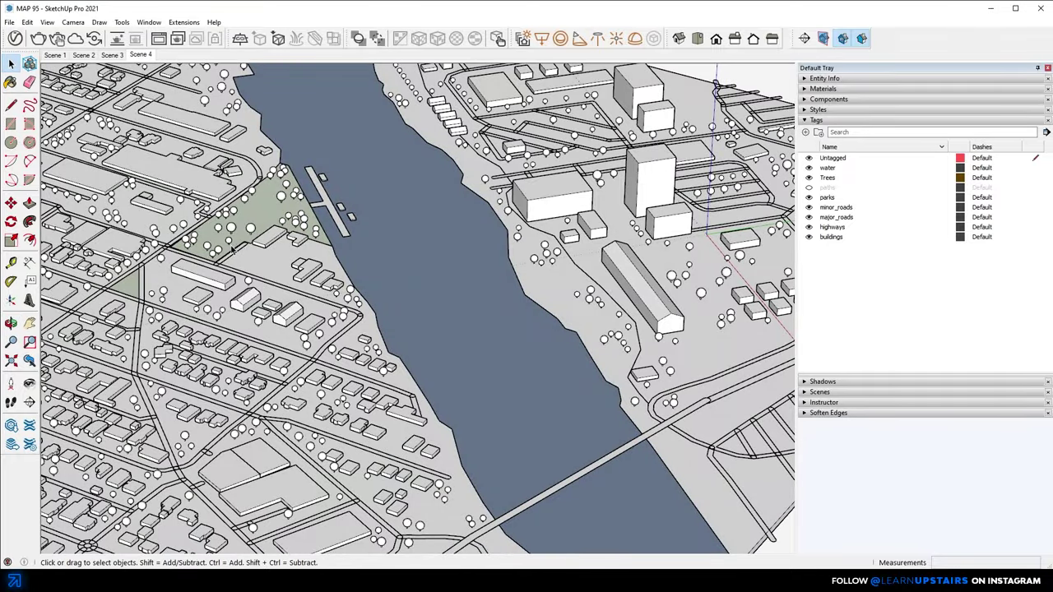
scroll(236, 249, down, 3)
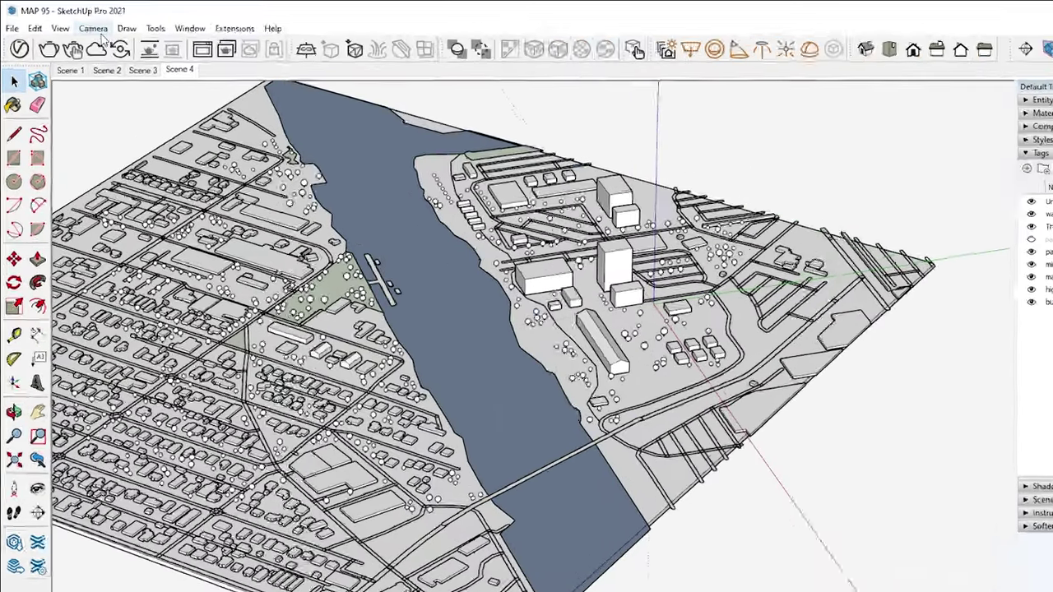
Set the camera to parallel projection with an isometric view and inspect the buildings near the park up close.
click(96, 30)
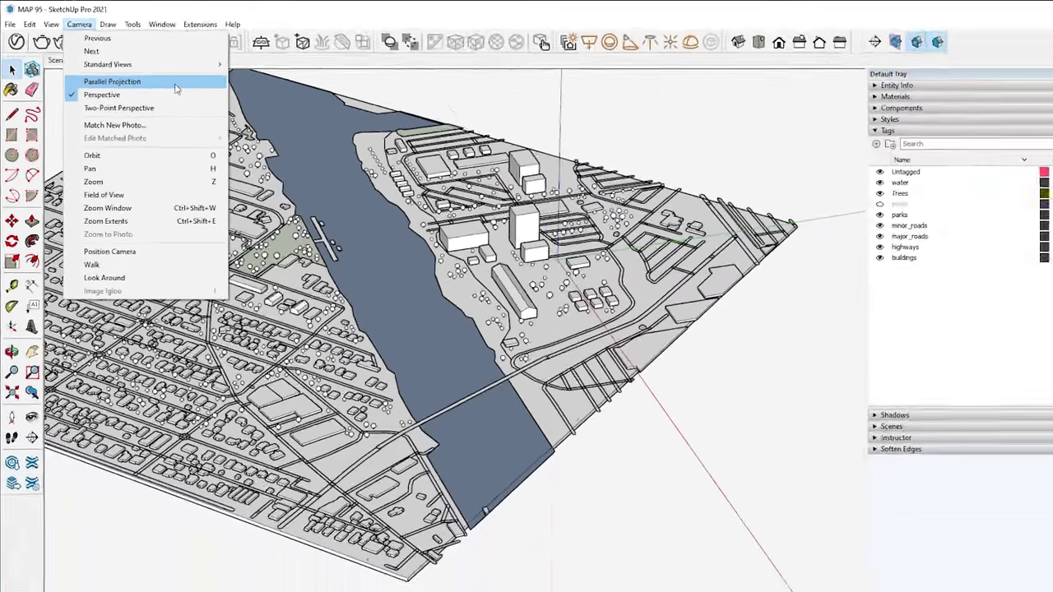
click(243, 121)
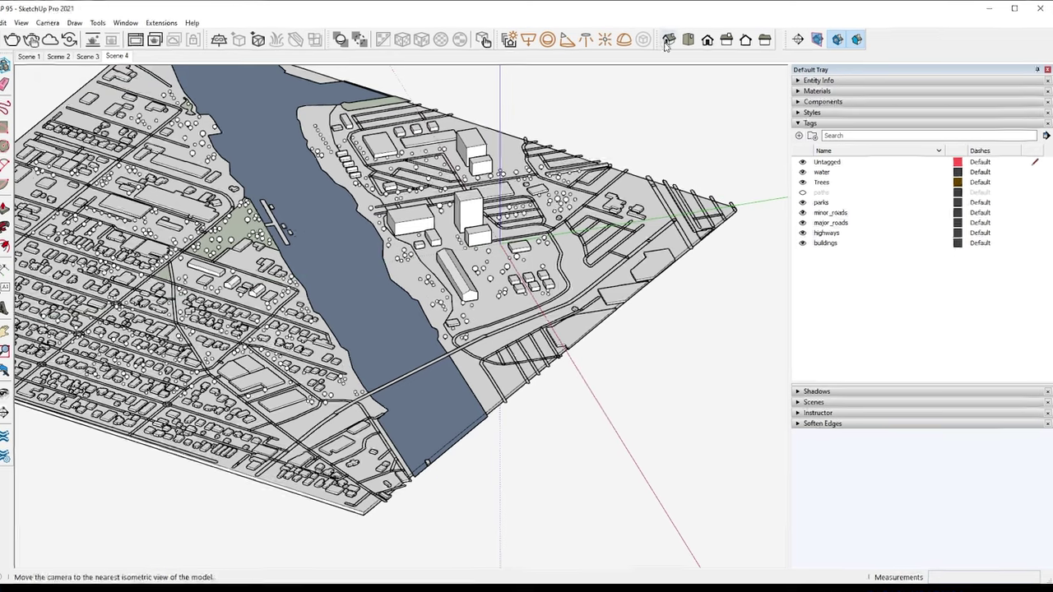
drag(666, 39, 605, 116)
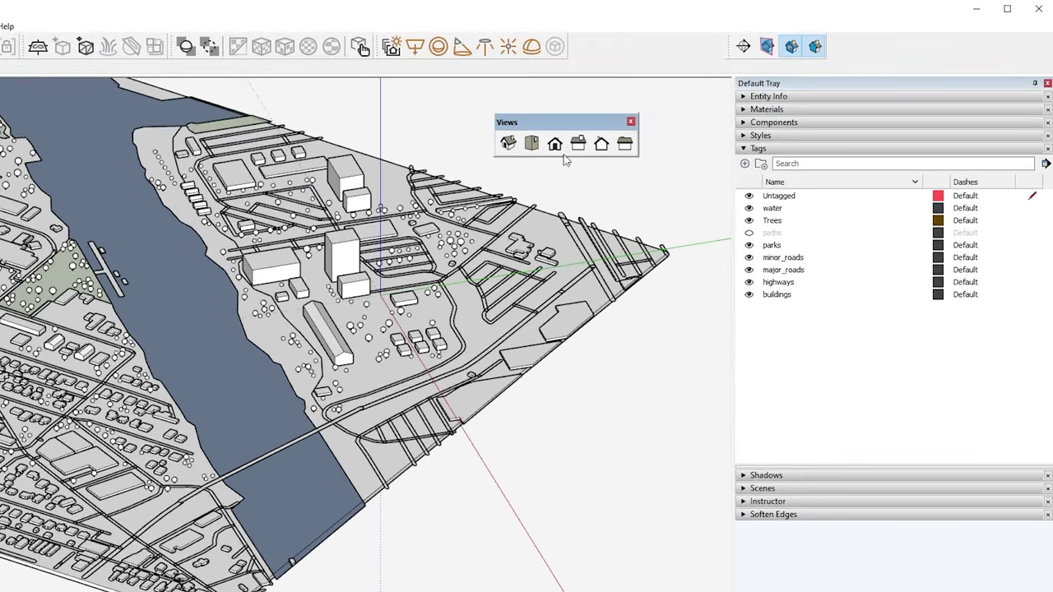
click(508, 144)
scroll(307, 415, up, 3)
scroll(307, 410, up, 1)
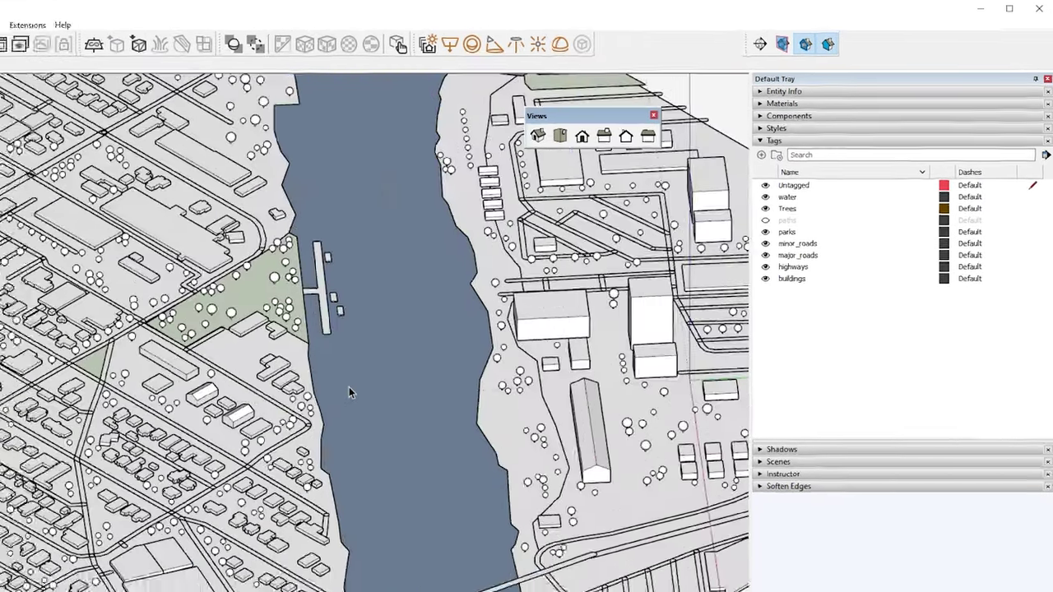
scroll(62, 427, up, 1)
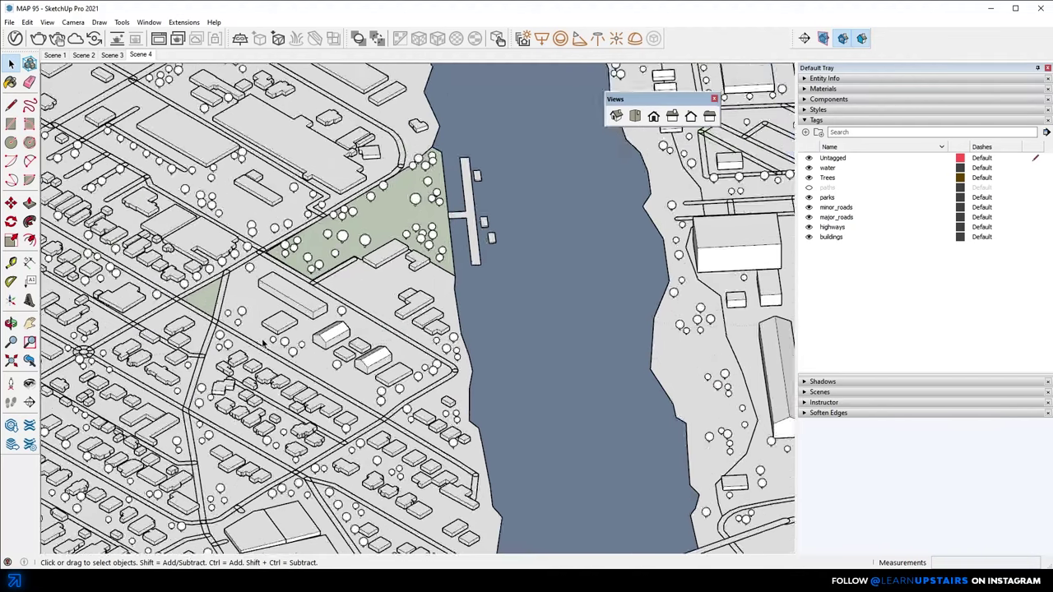
scroll(263, 342, up, 5)
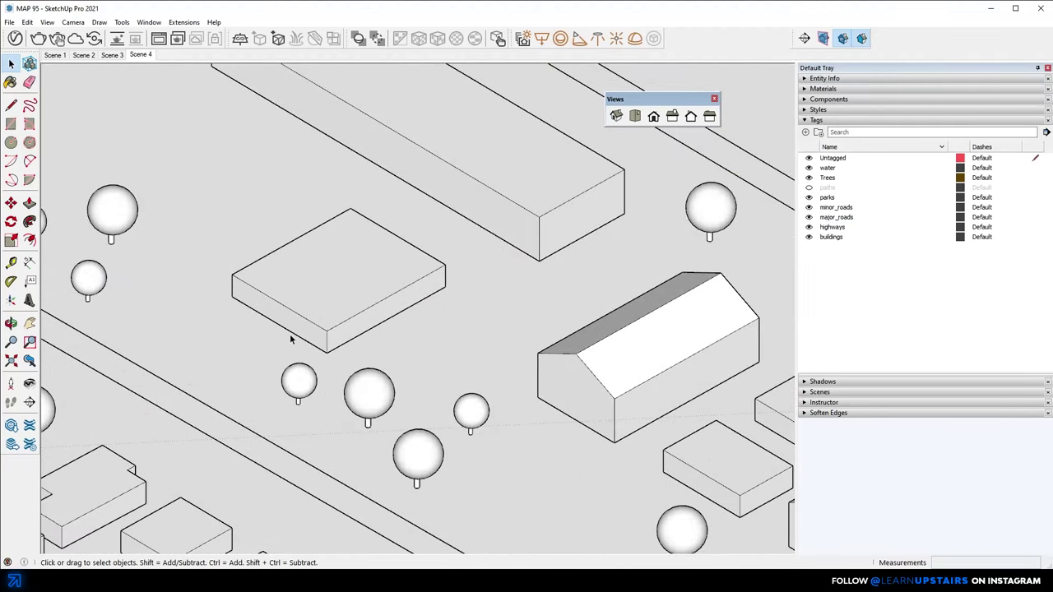
scroll(291, 339, down, 10)
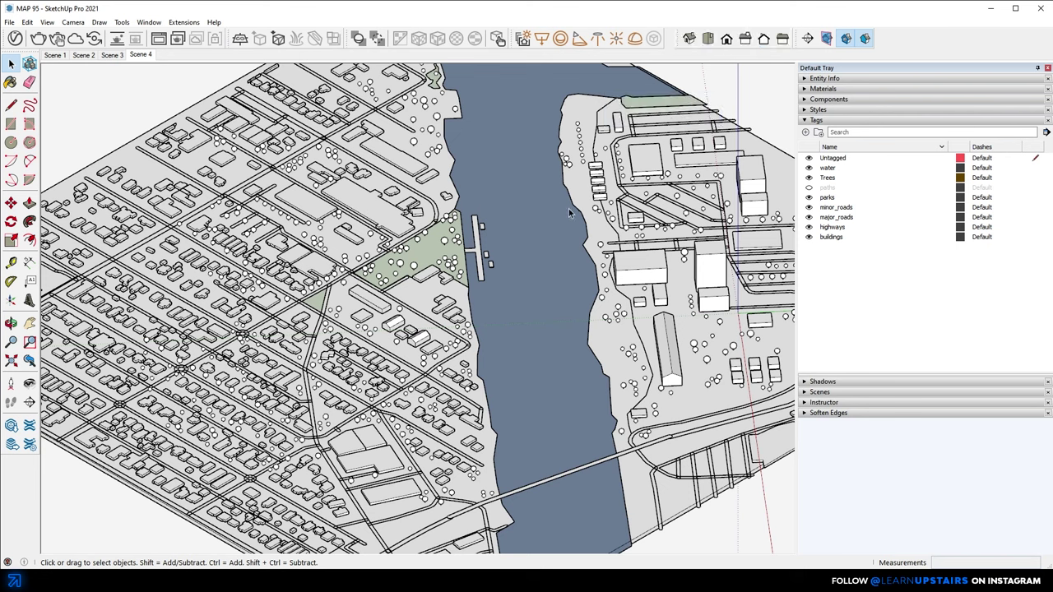
Set the camera back to perspective projection and frame the river area from an oblique angle.
drag(465, 310, 626, 276)
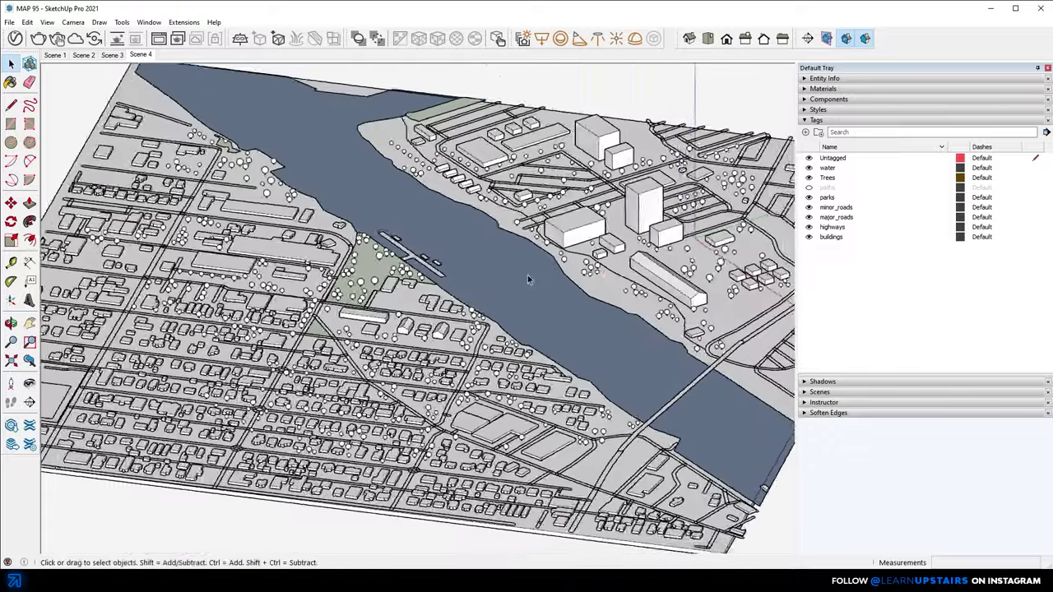
scroll(527, 274, up, 3)
scroll(415, 280, down, 6)
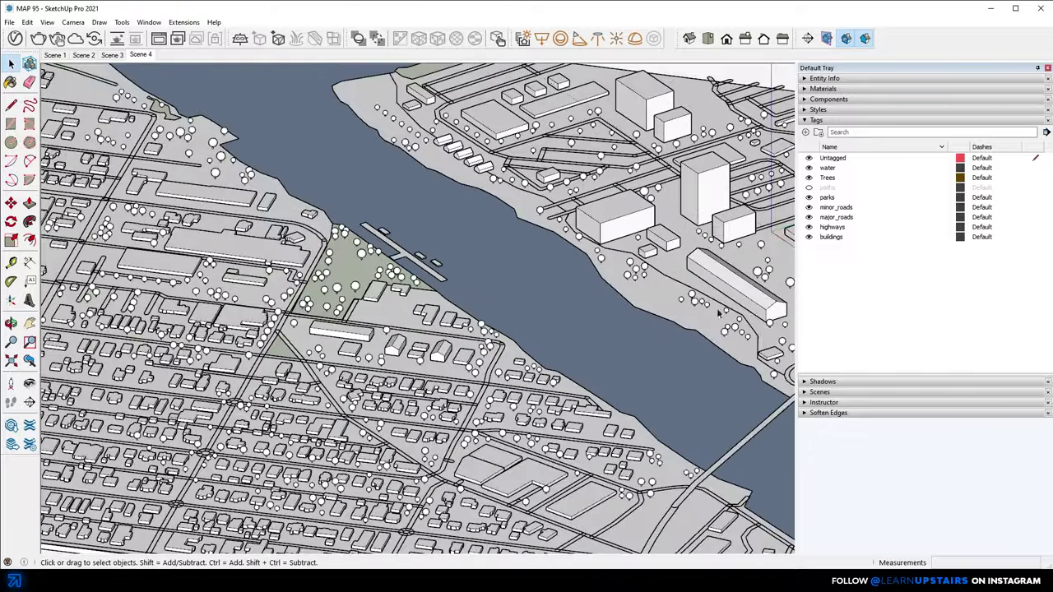
scroll(688, 316, up, 5)
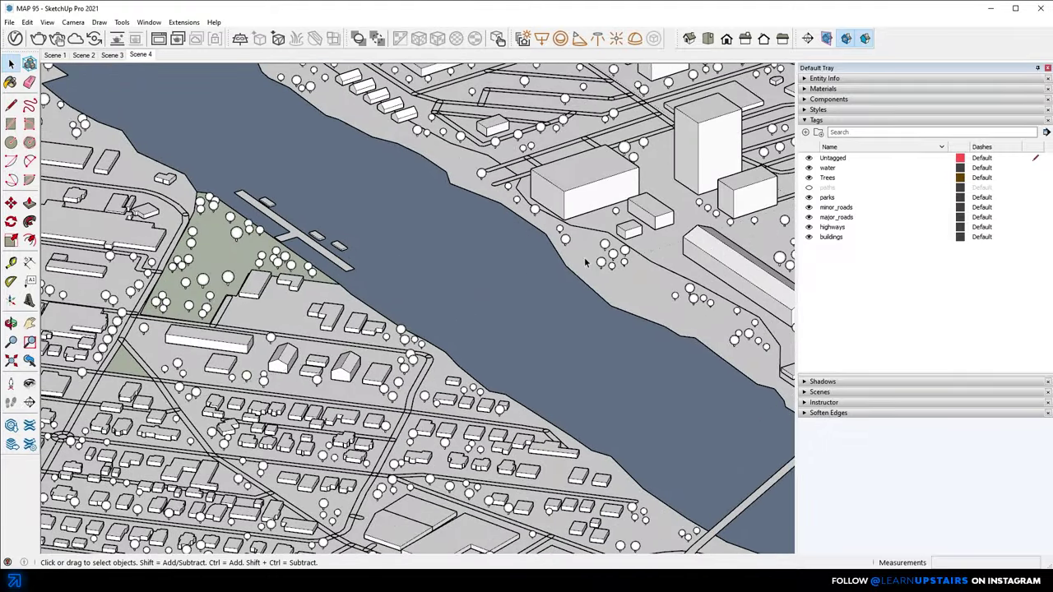
click(73, 23)
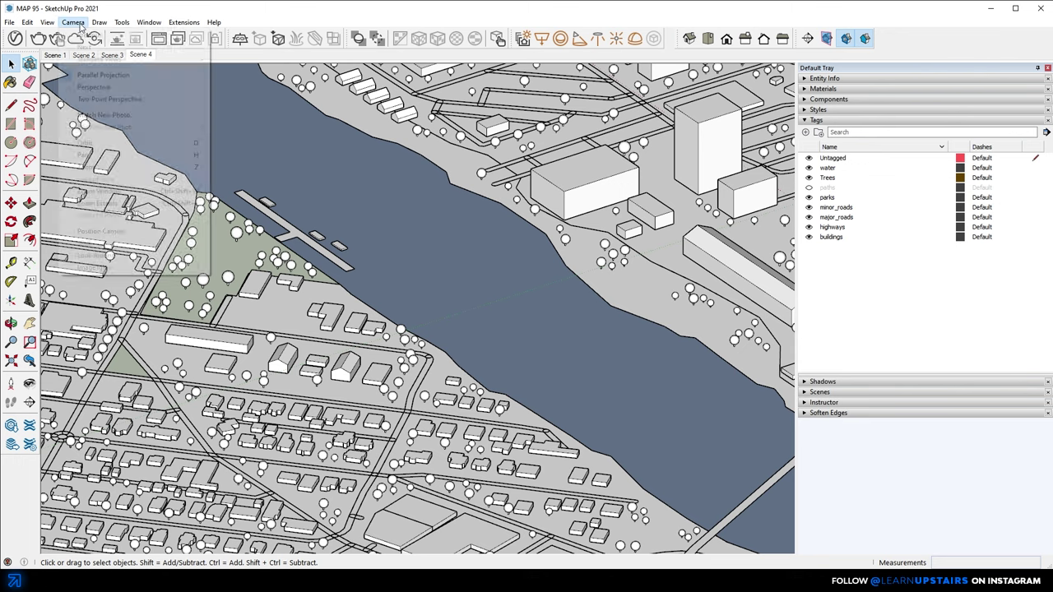
click(123, 89)
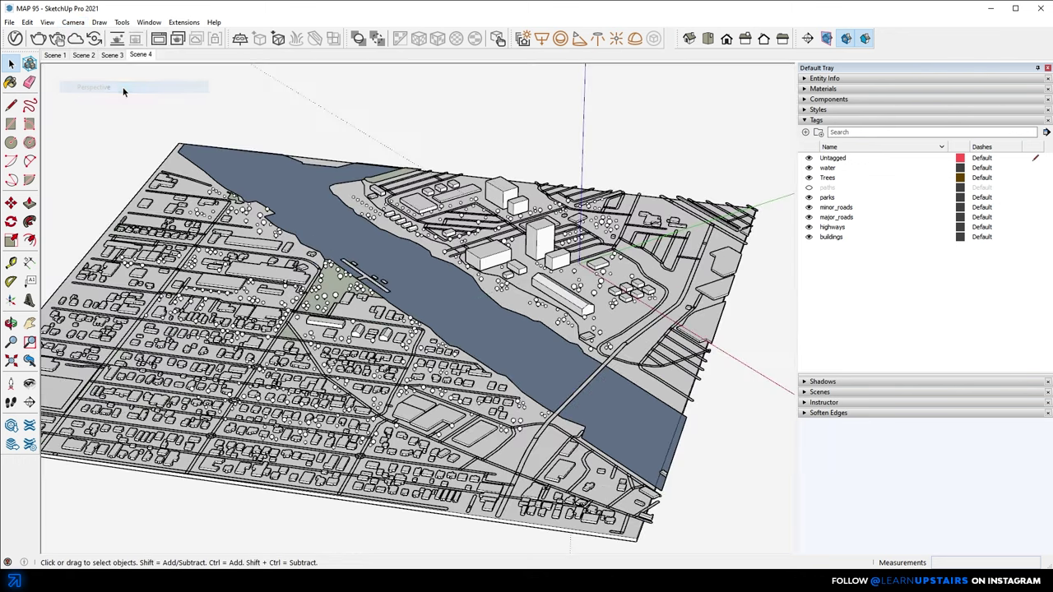
drag(409, 282, 422, 301)
scroll(428, 298, up, 5)
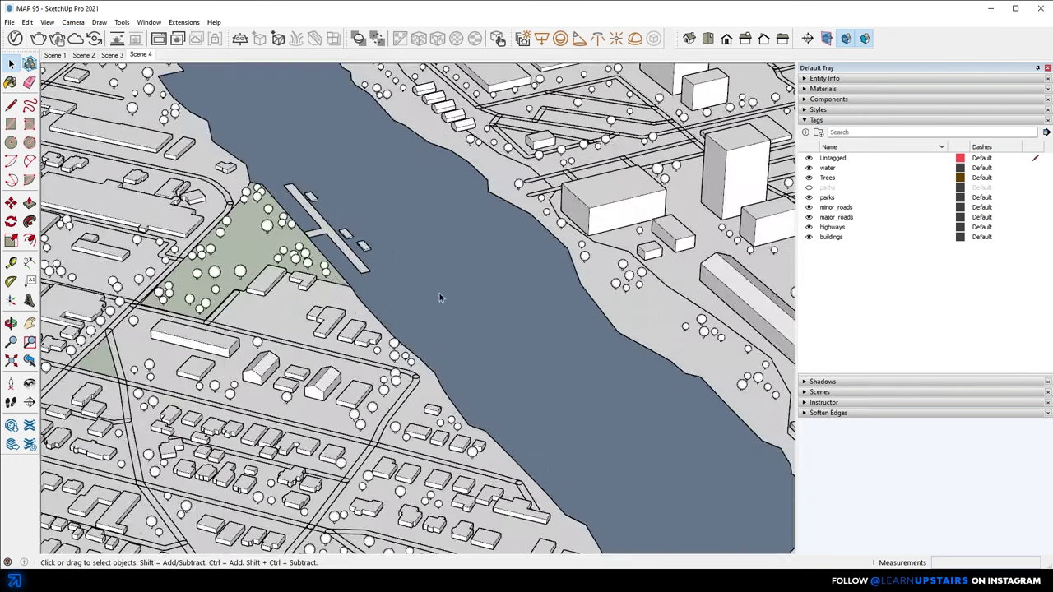
Try a 35 mm focal length for the perspective camera, and set it to 200 mm for the river view.
key(z)
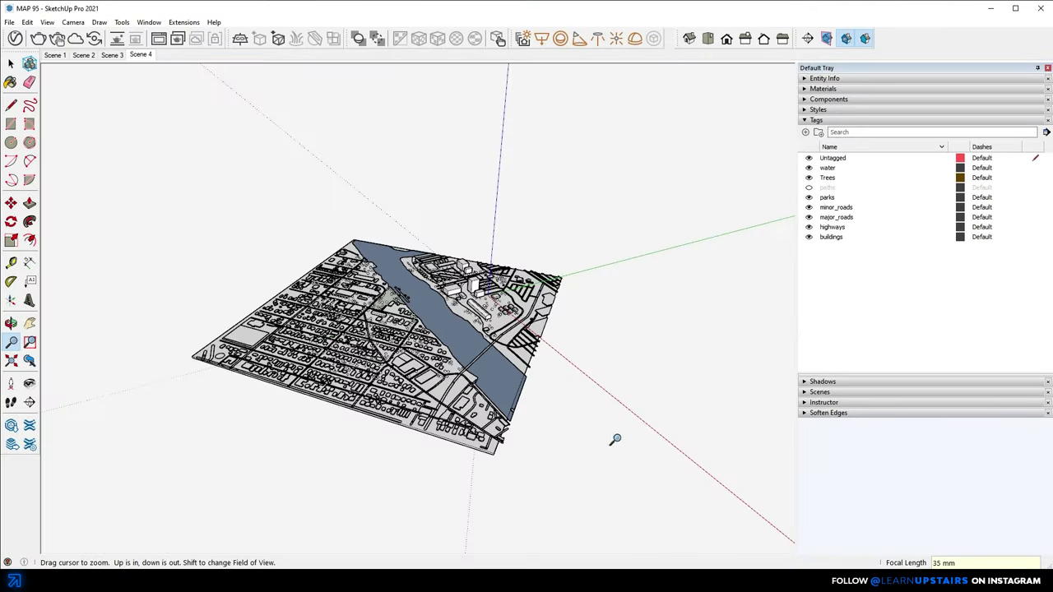
drag(612, 439, 431, 359)
key(o)
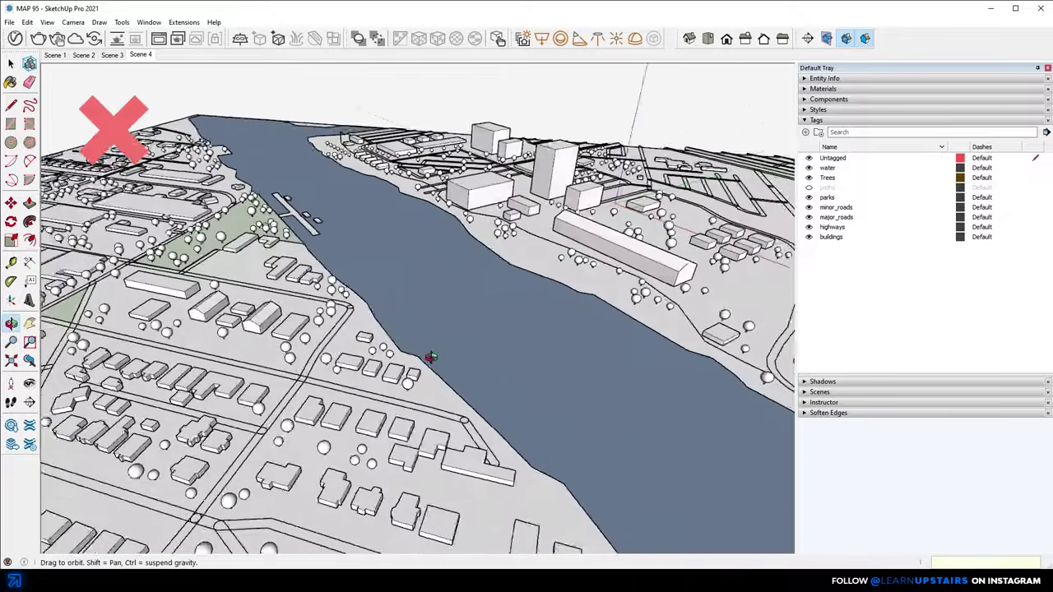
scroll(430, 360, up, 2)
key(z)
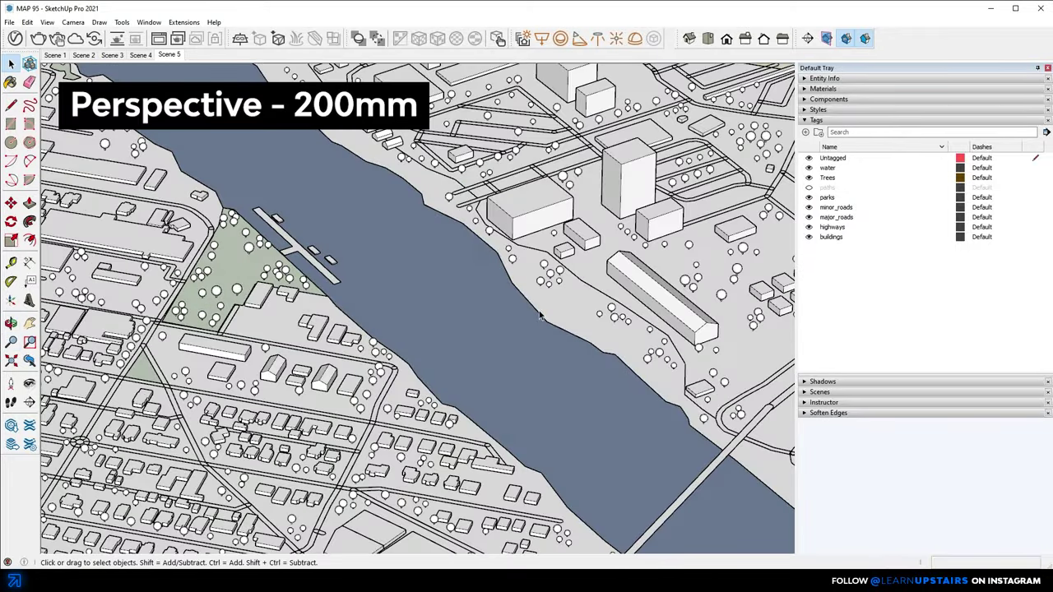
Apply the HiddenLine style from the Default Styles collection to the model.
click(805, 121)
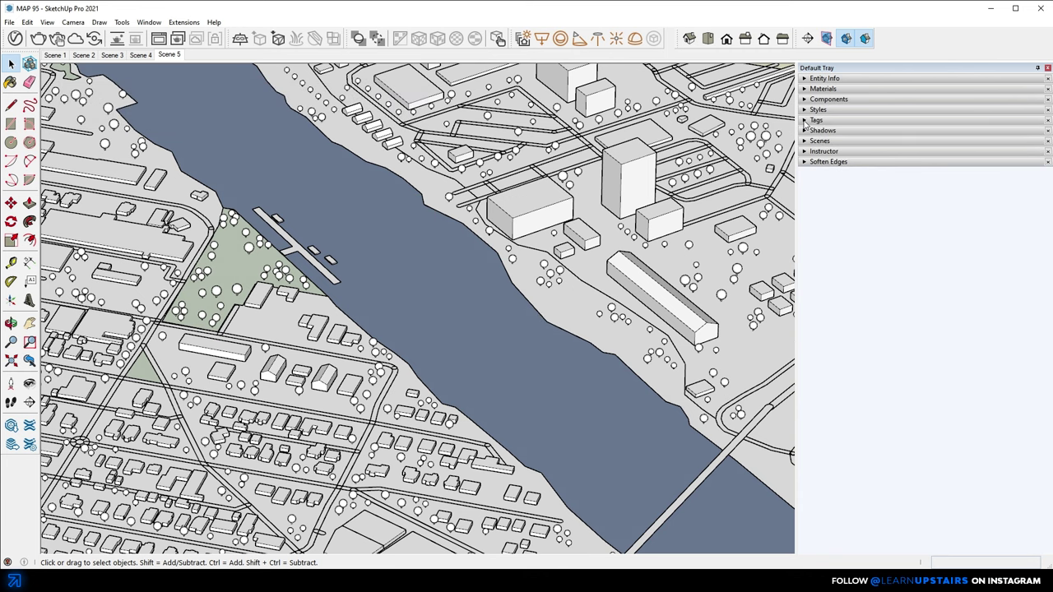
click(805, 111)
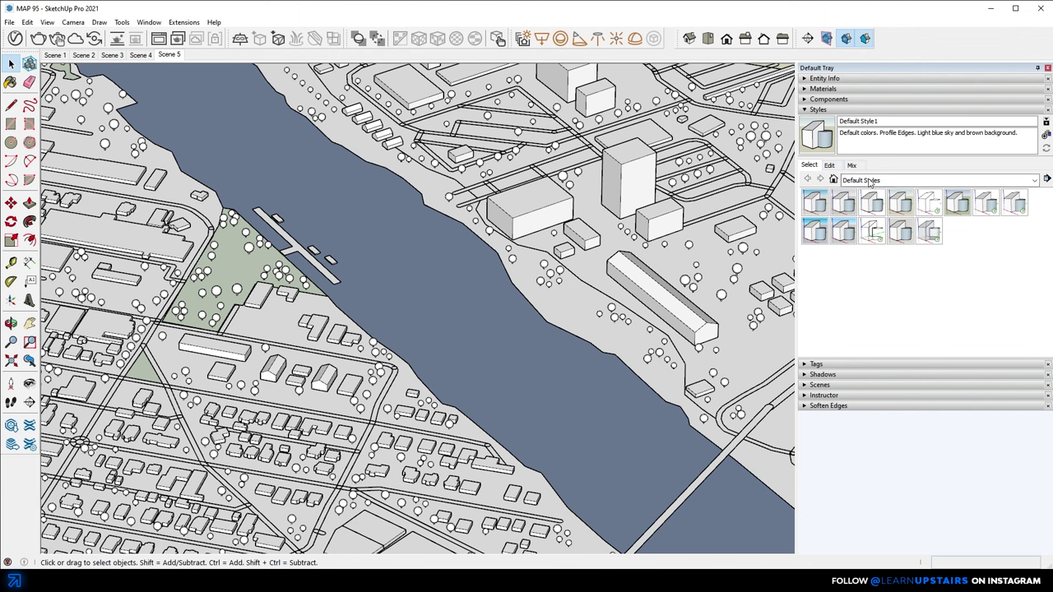
click(931, 204)
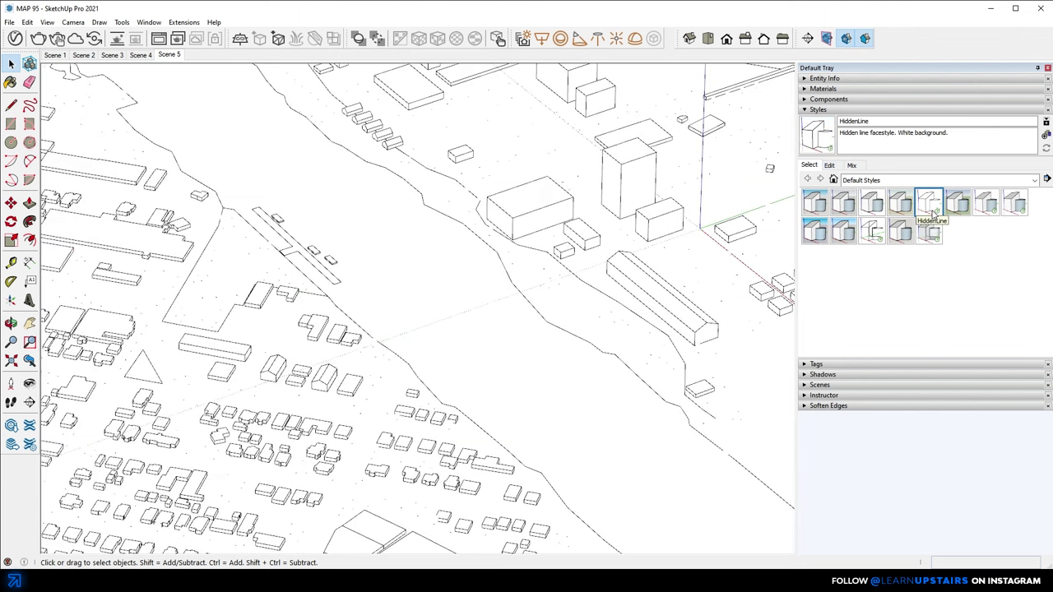
Enable profiles with a width of 1 in the style's edge settings, and leave back edges off after trying them.
click(831, 166)
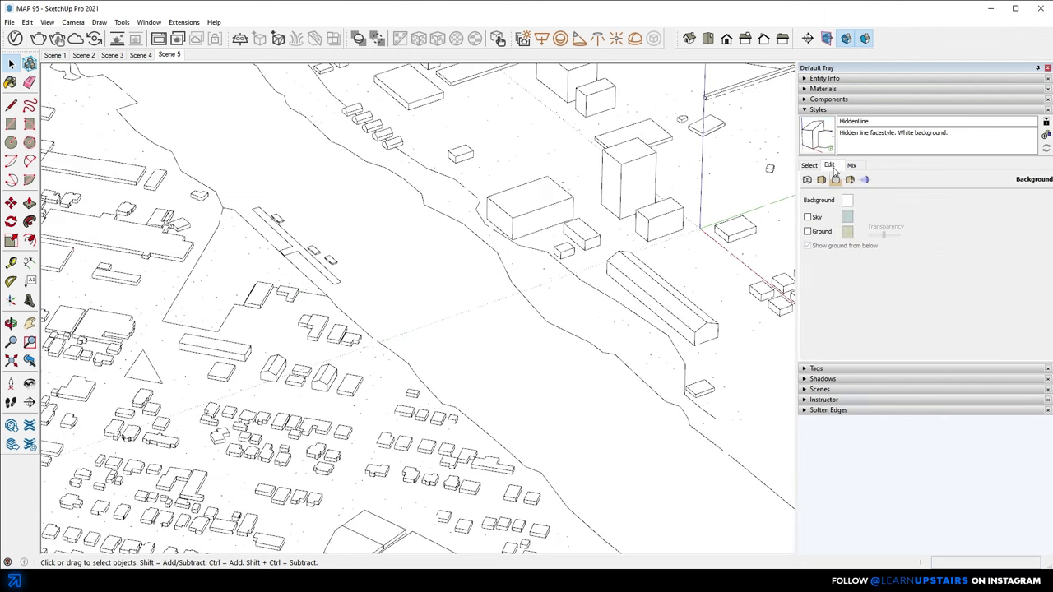
click(809, 180)
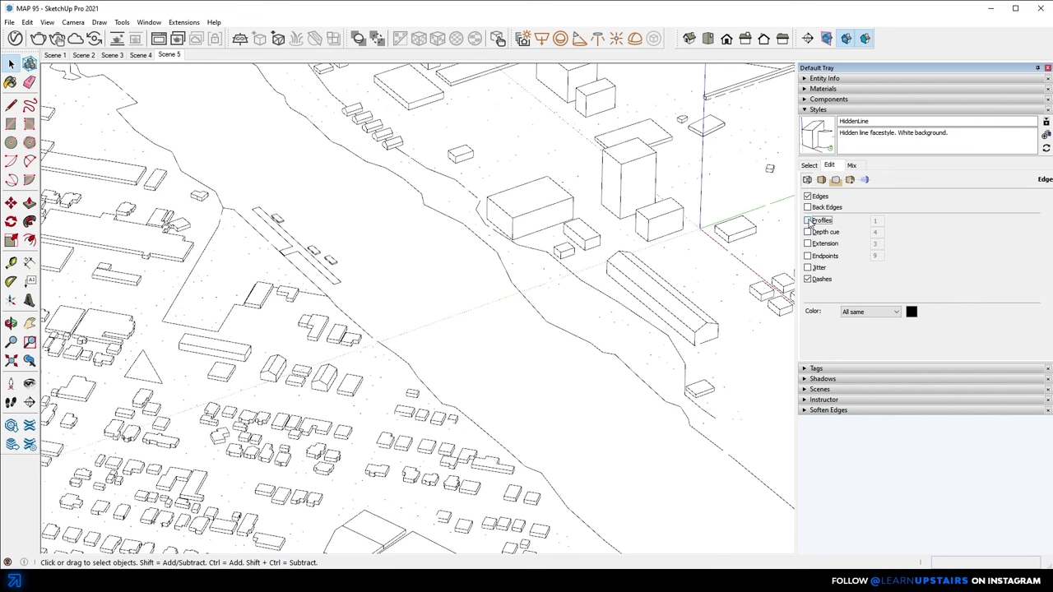
click(809, 220)
click(808, 208)
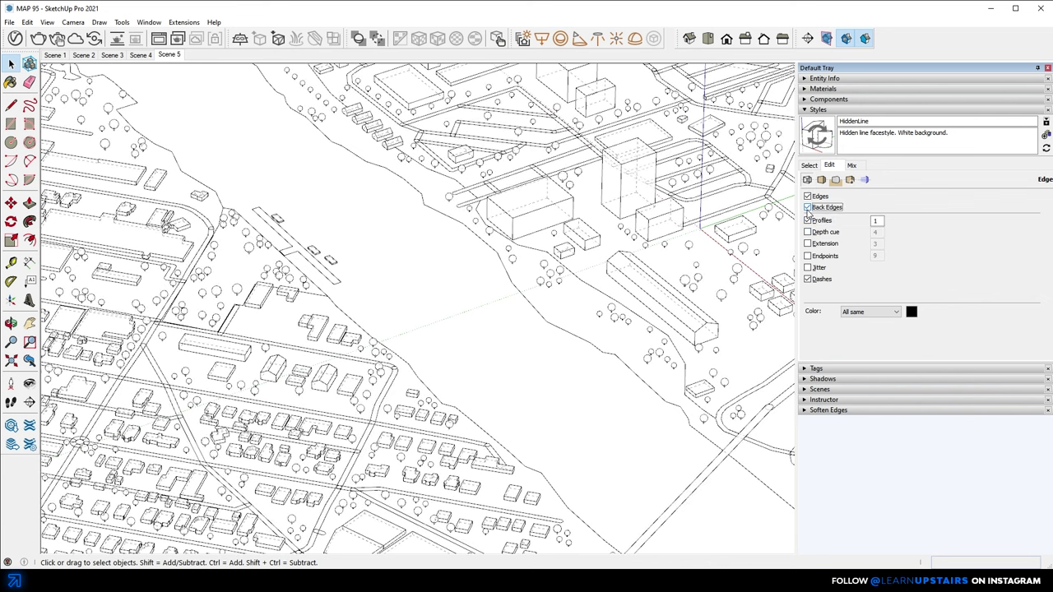
click(808, 209)
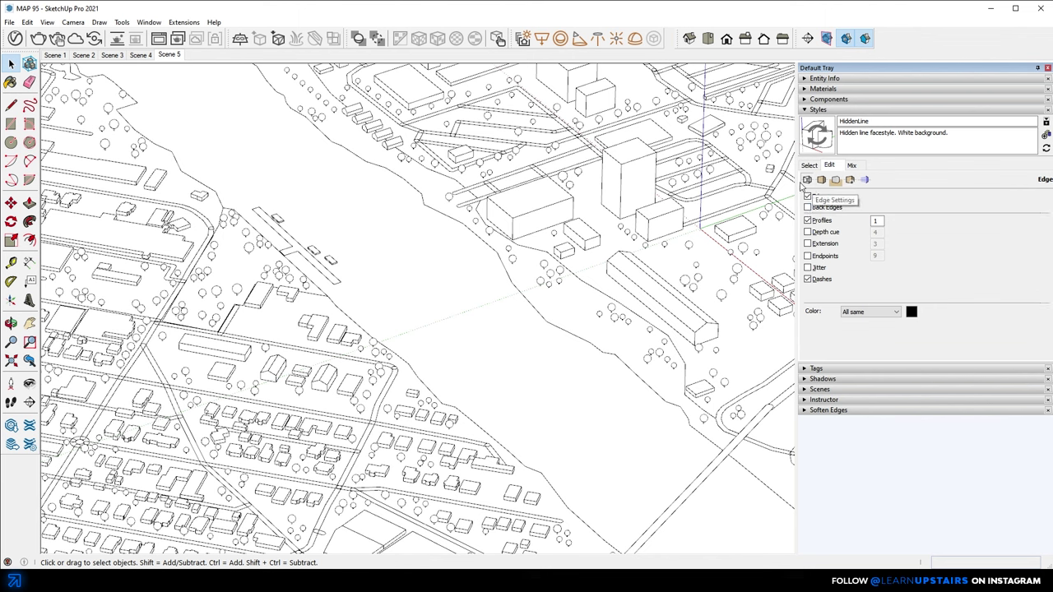
Set up a 2D graphic export of the current view as a PNG named Base Lines.
click(9, 22)
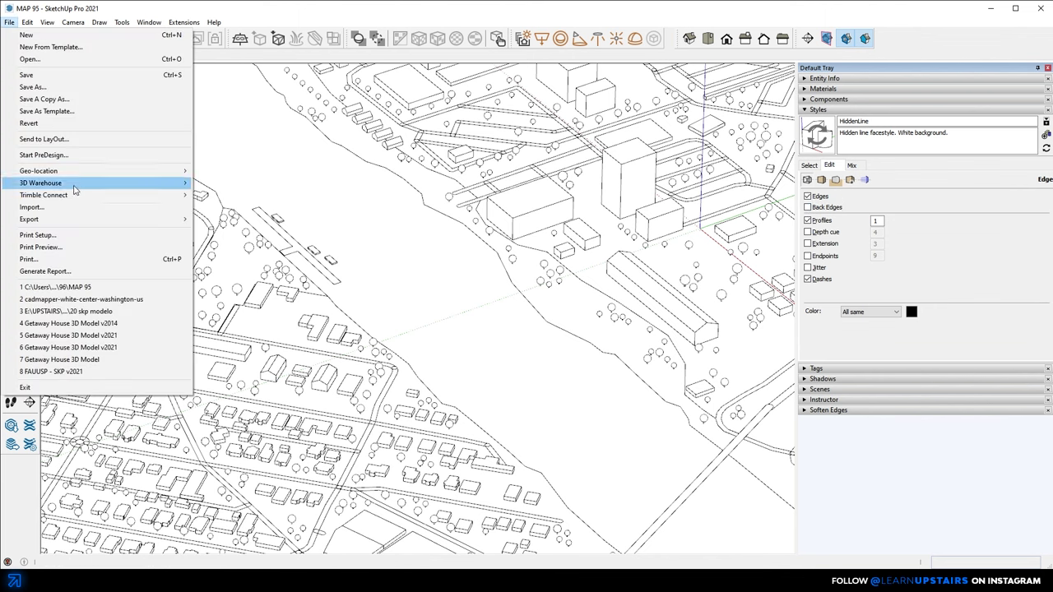
mouse_move(75, 219)
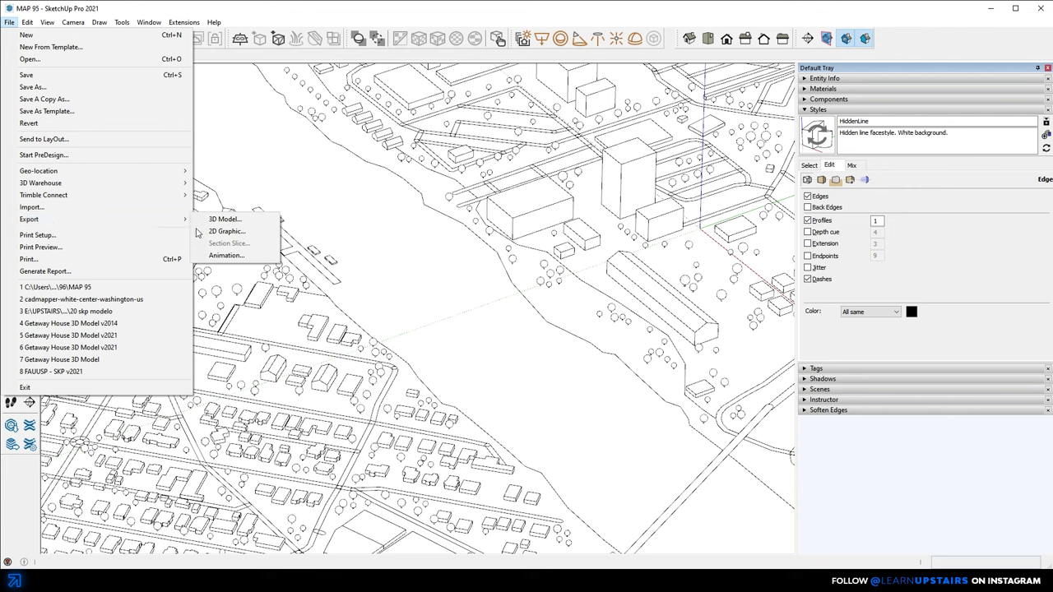
click(226, 231)
click(528, 387)
key(ctrl+a)
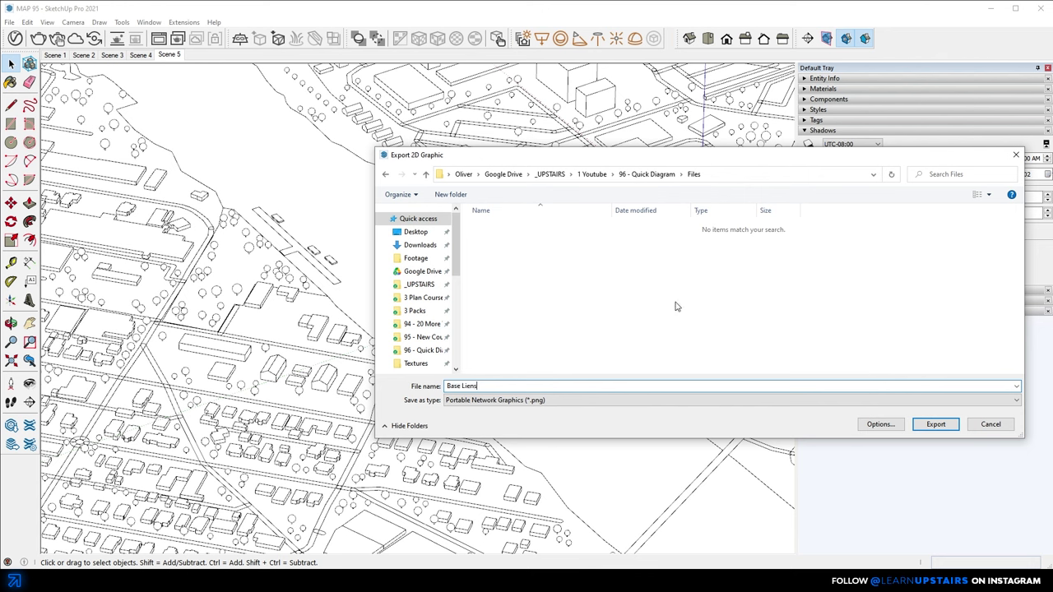
key(BackSpace)
Set the export image to 8000 by 5205 pixels with a 1.00 line scale multiplier, anti-aliasing and a transparent background.
drag(659, 161, 431, 127)
click(650, 390)
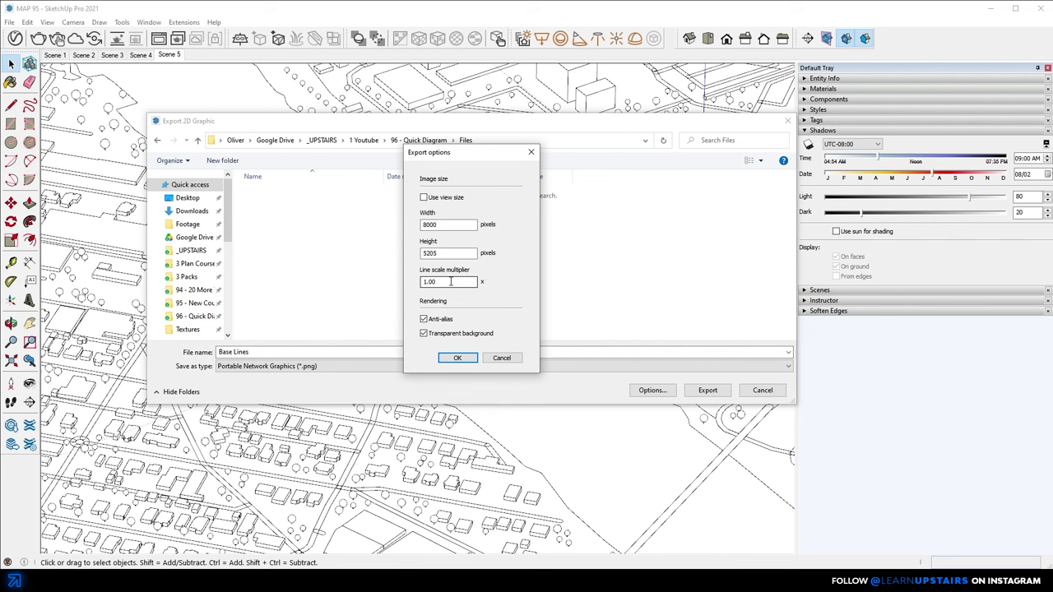
click(452, 359)
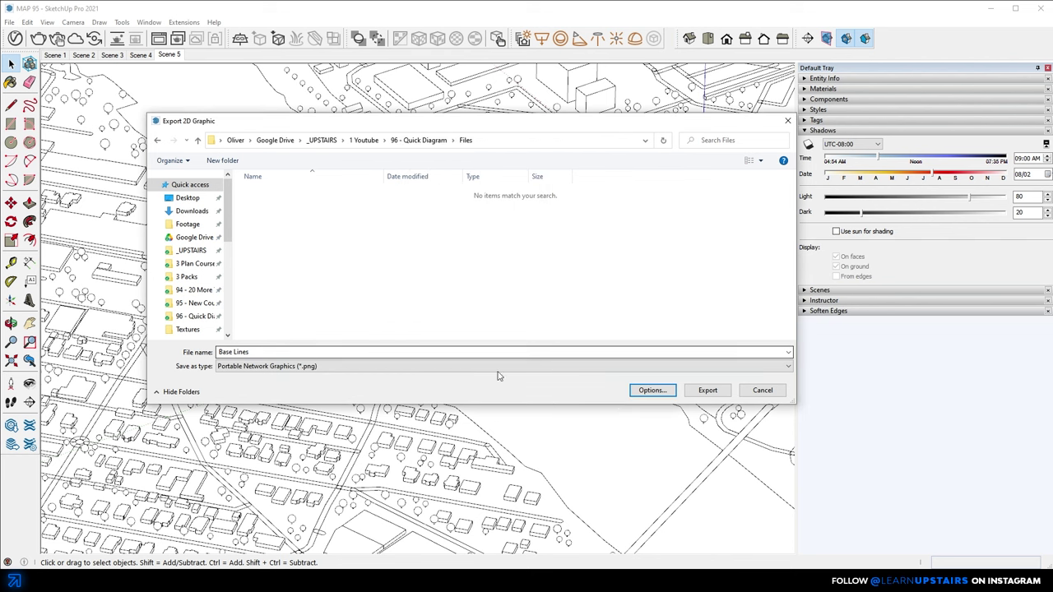
Export the Base Lines PNG and open the exported image in Photoshop.
click(707, 390)
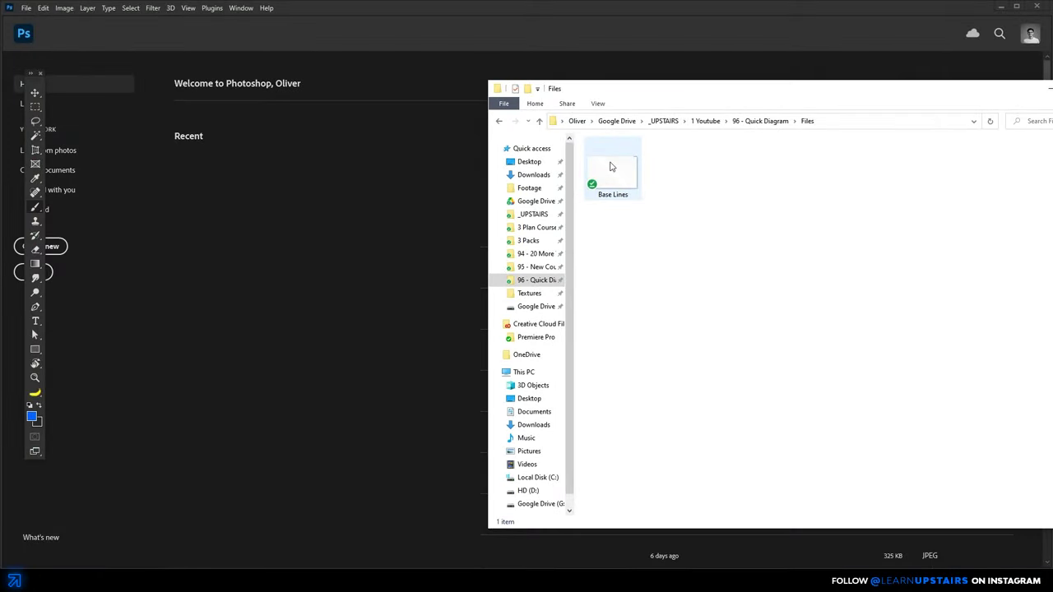
drag(611, 167, 364, 169)
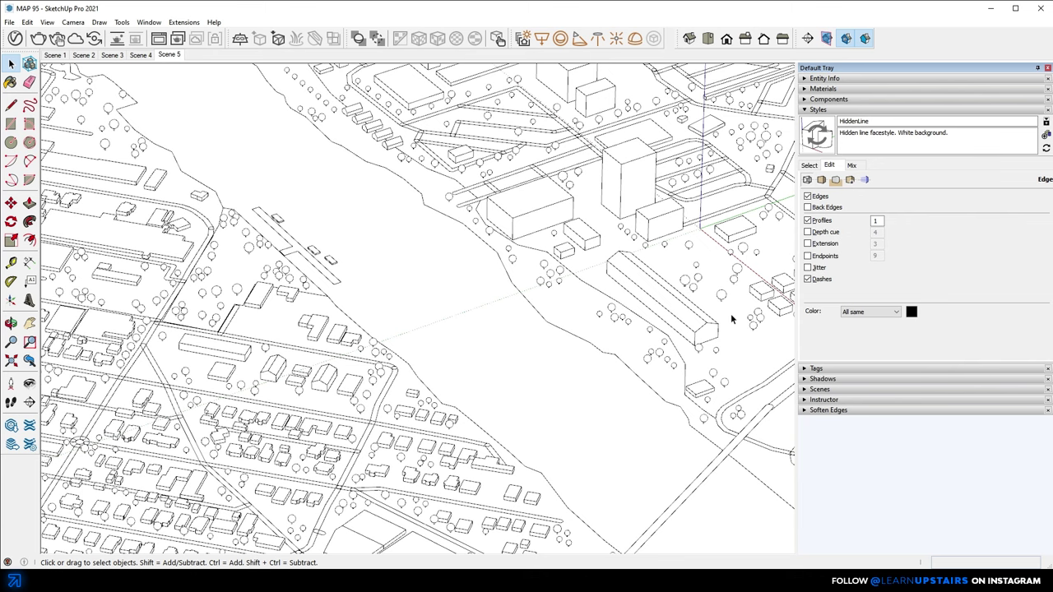
In SketchUp, show shadows for 09:00 AM on 08/02 and turn off edges and profiles in the style.
click(808, 380)
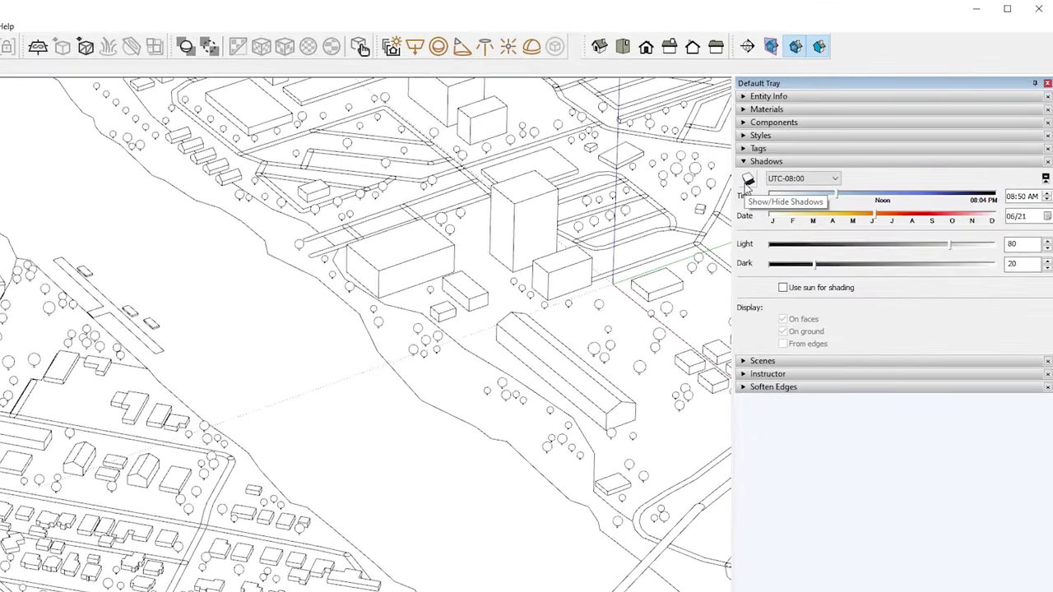
click(749, 180)
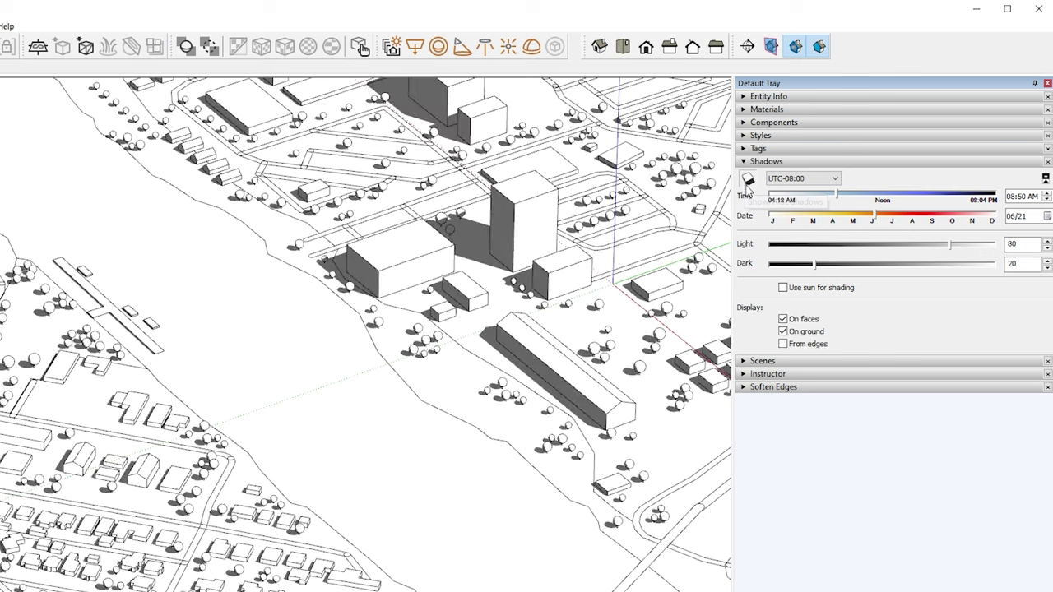
mouse_move(841, 200)
mouse_down()
mouse_move(898, 200)
mouse_move(828, 199)
mouse_move(848, 190)
mouse_up()
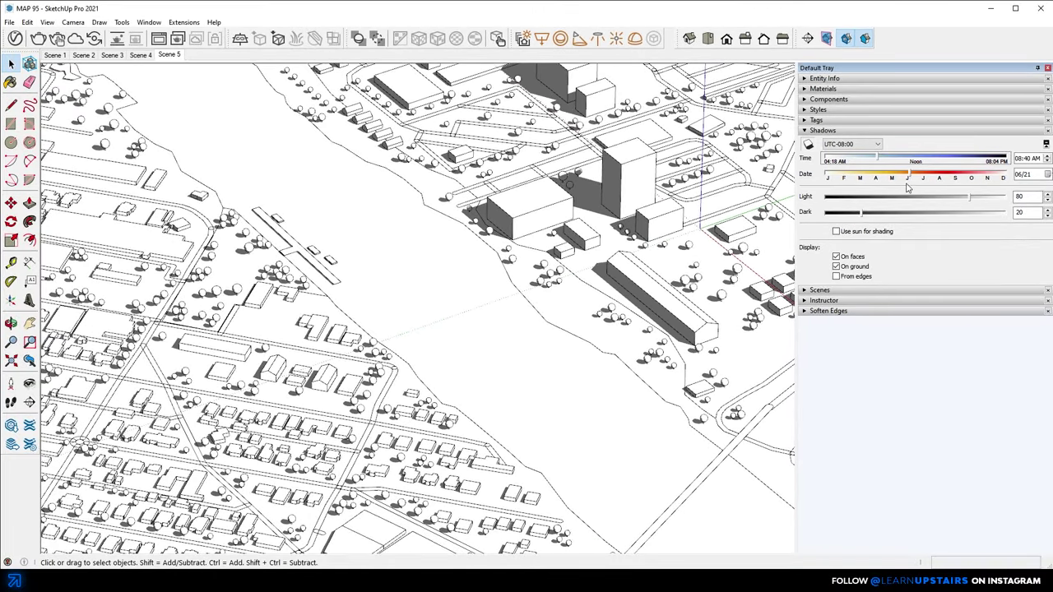
drag(907, 178, 932, 178)
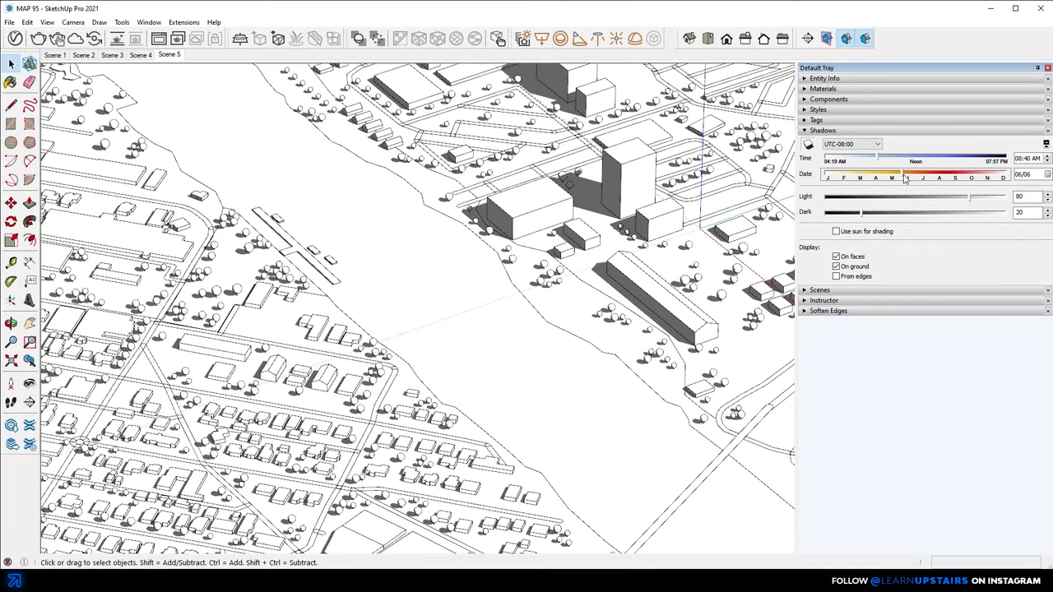
click(804, 111)
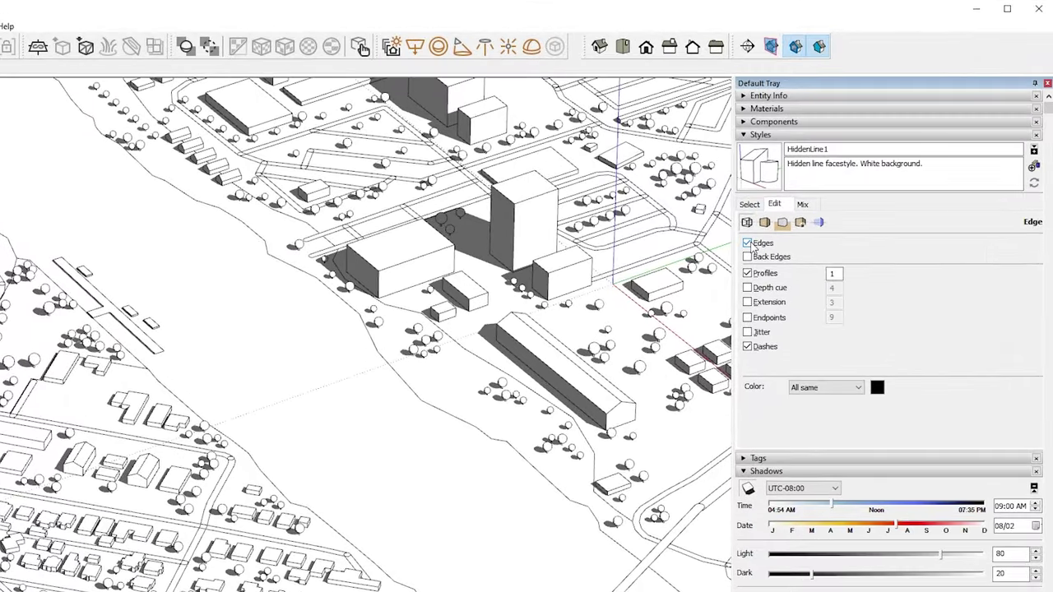
click(745, 245)
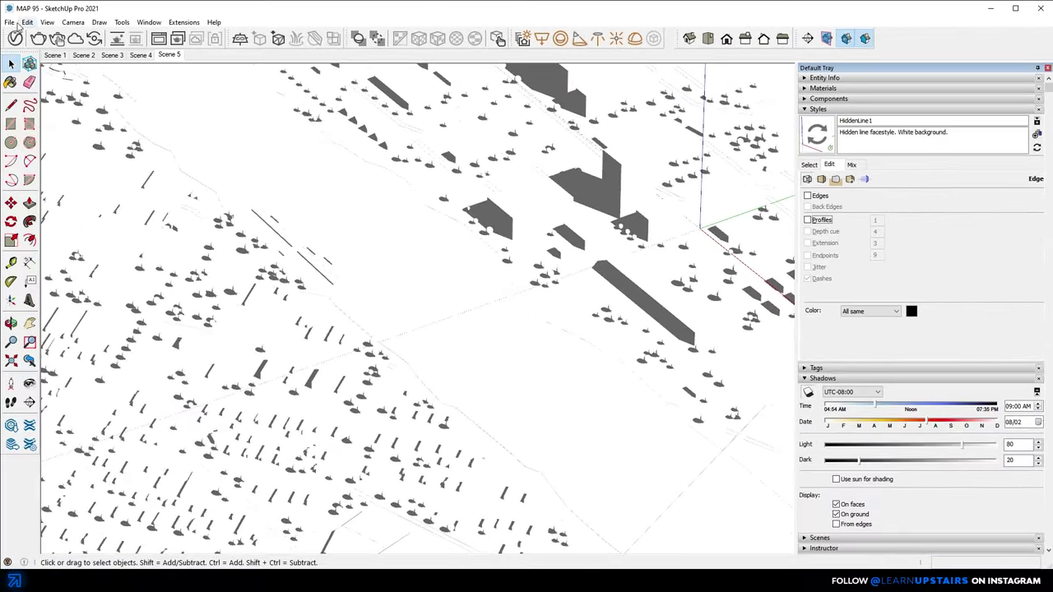
Export the shadow-only view as a PNG named Shadow at 8000 by 5205 pixels with a transparent background.
click(10, 22)
mouse_move(153, 220)
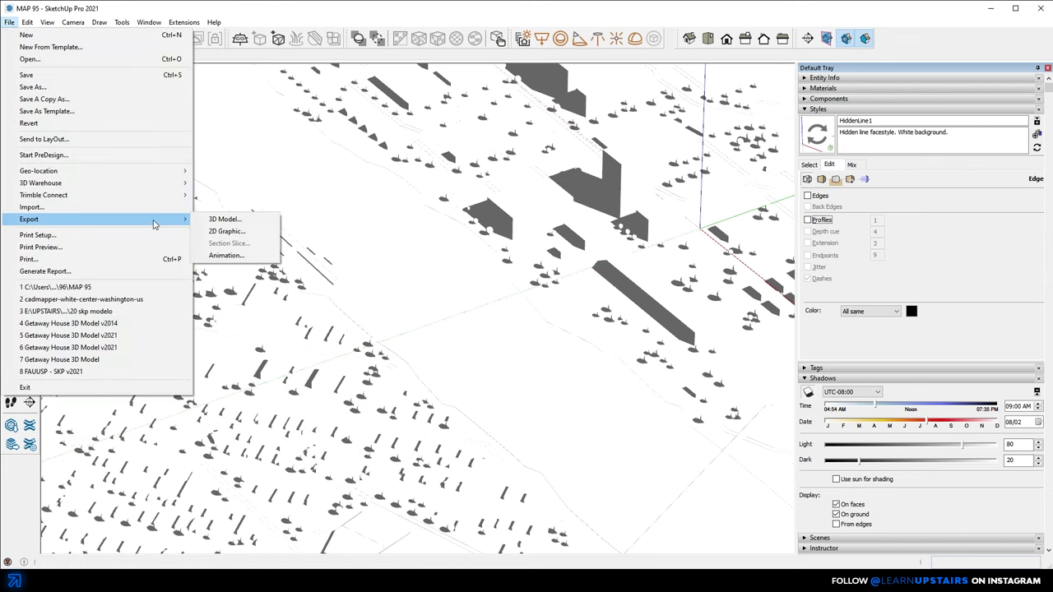
click(228, 231)
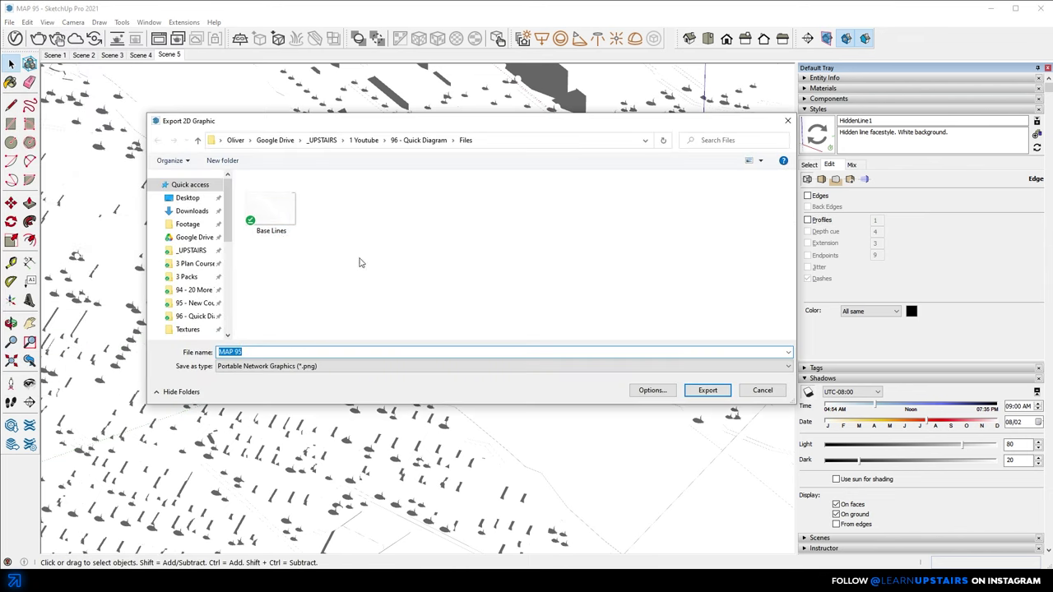
text(Shadow)
click(646, 392)
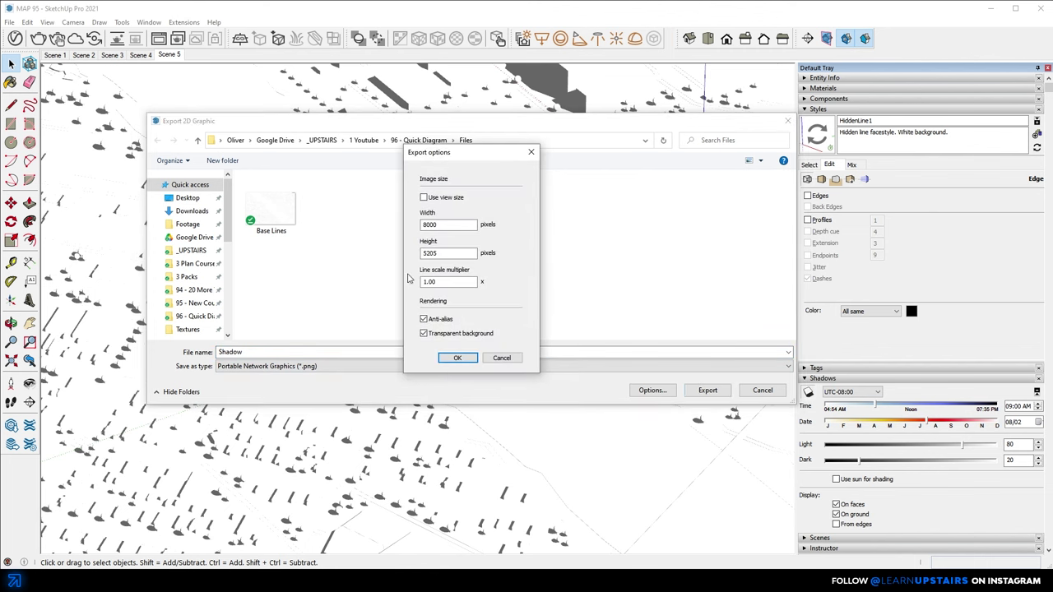
click(457, 358)
click(706, 390)
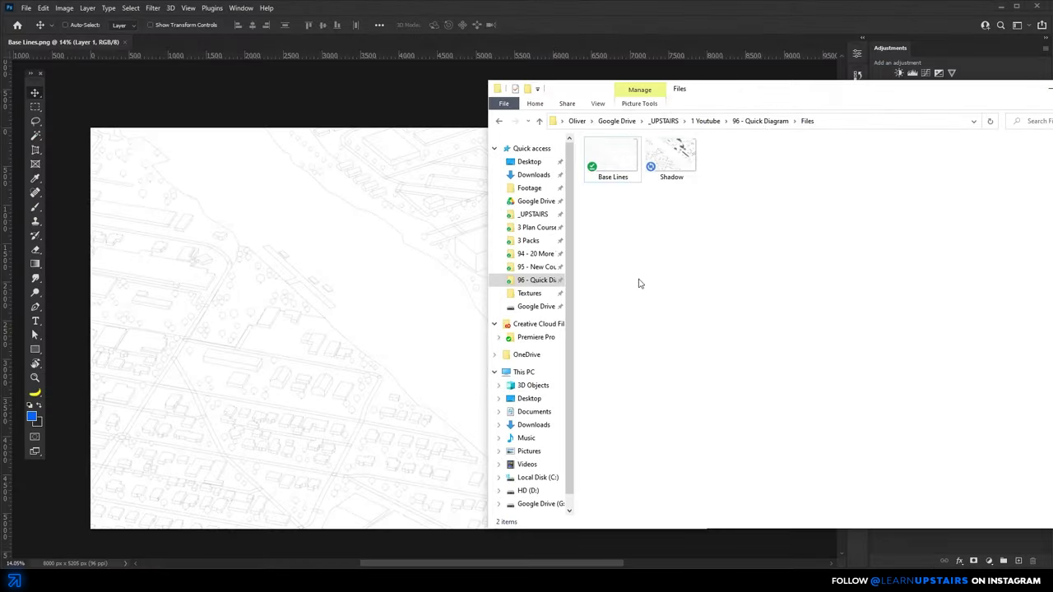
Place the Shadow image over the base lines in Photoshop and set its blend mode to Multiply.
drag(670, 158, 418, 275)
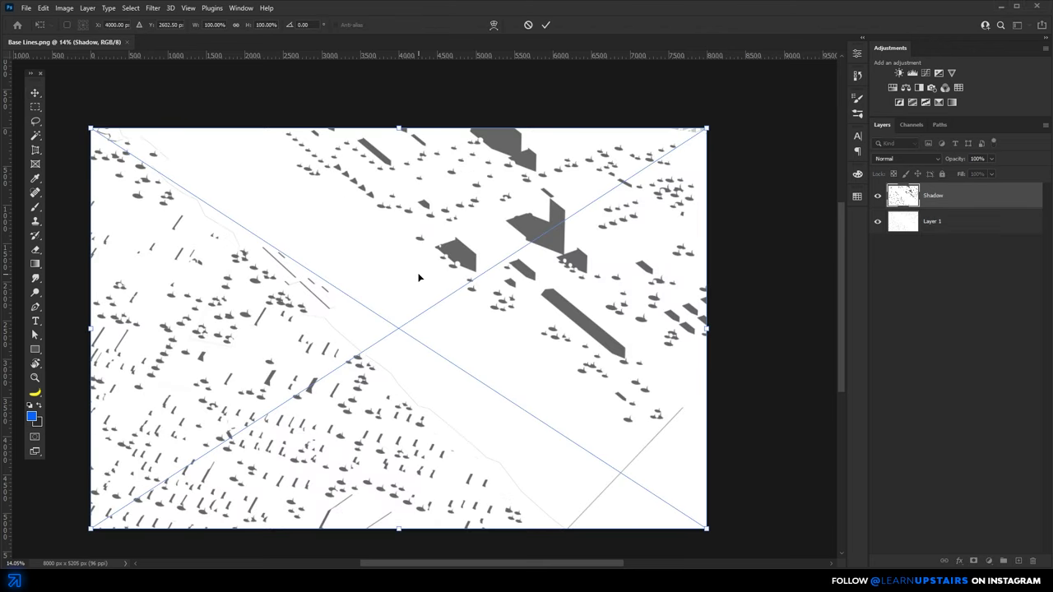
key(Return)
click(895, 158)
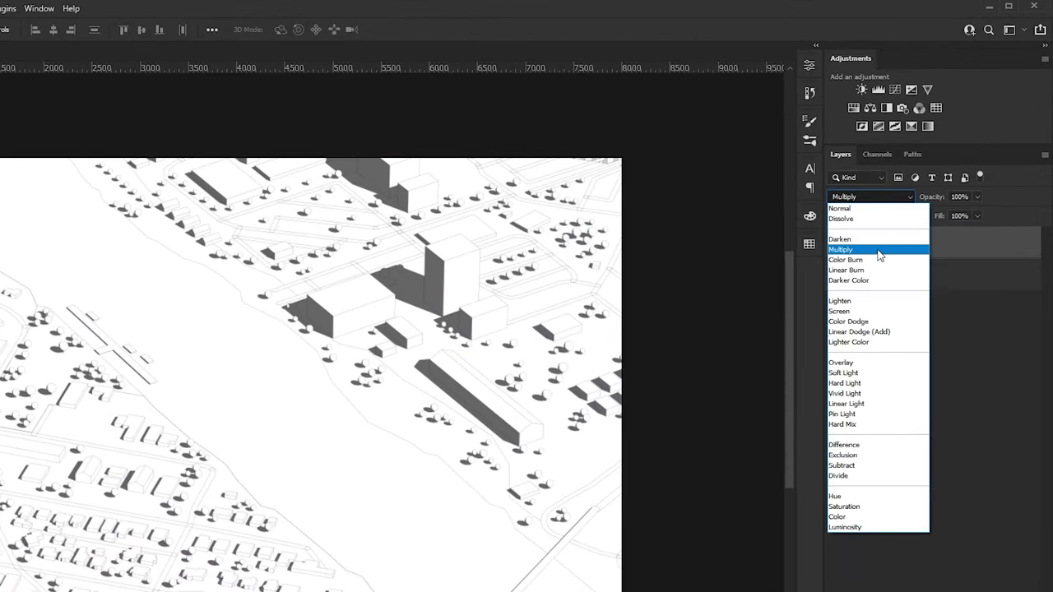
click(879, 252)
Compare the drawing with and without the Shadow layer around the large building, and leave that layer hidden.
scroll(326, 321, up, 5)
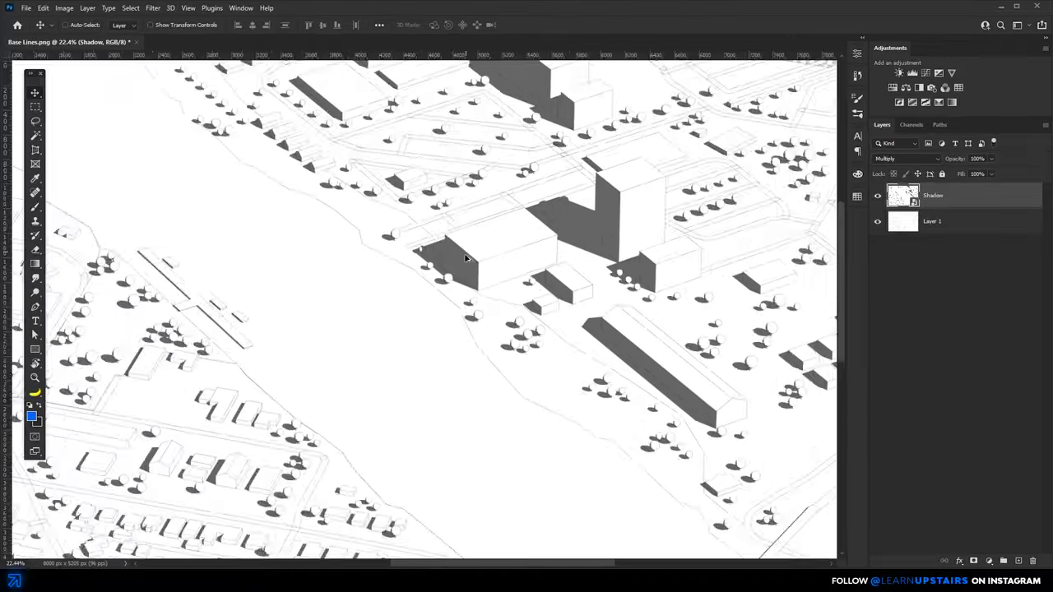
scroll(465, 259, up, 4)
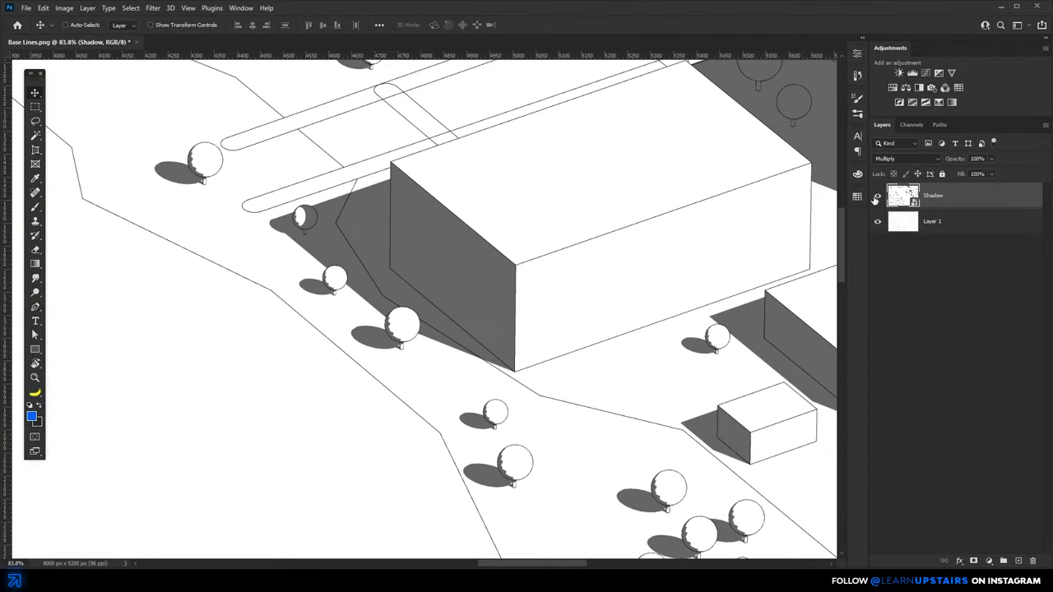
click(877, 196)
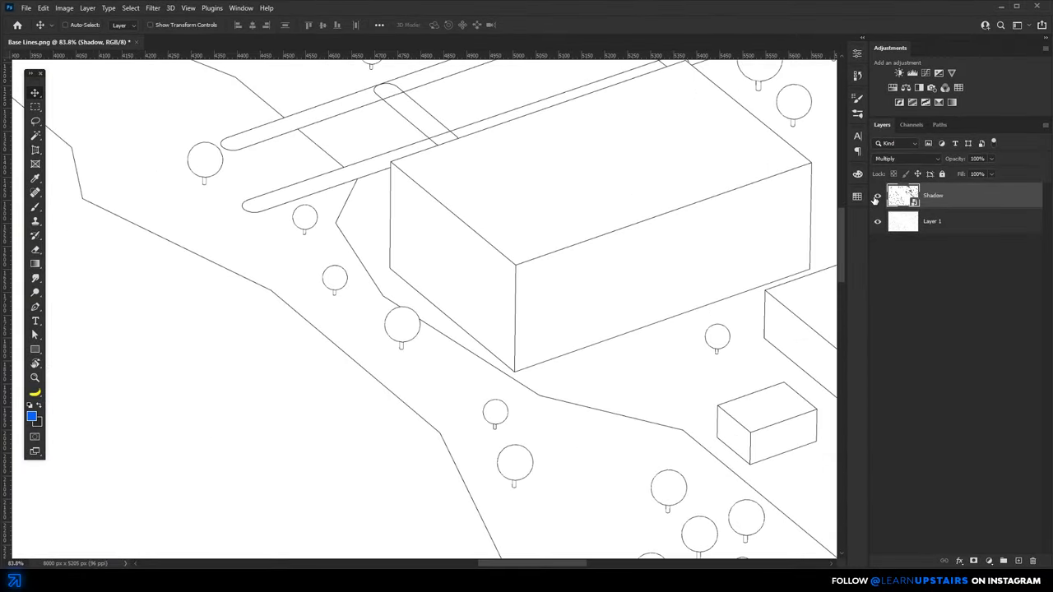
click(877, 196)
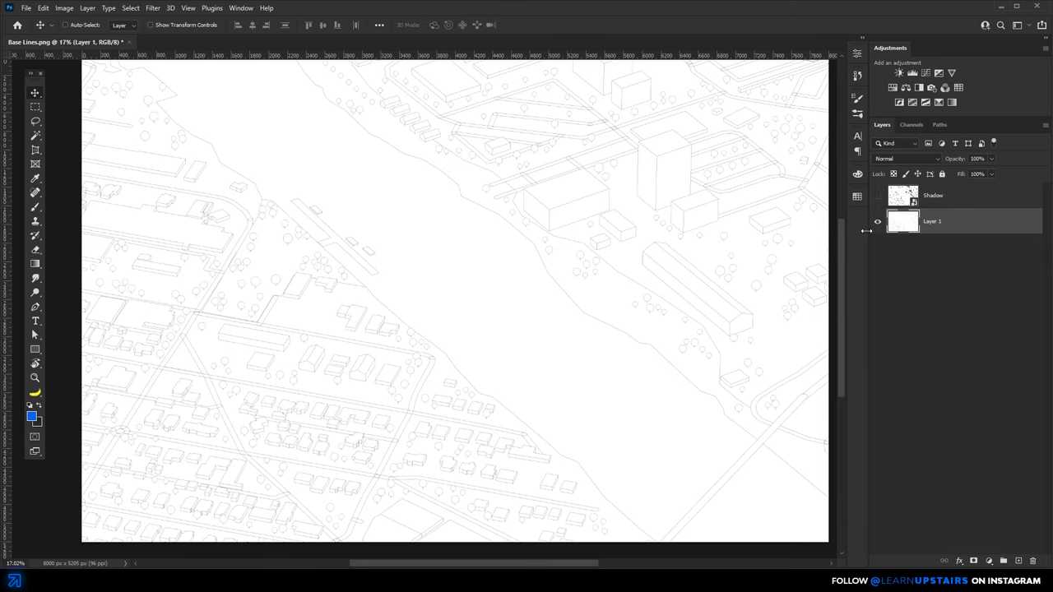
Select the river area of Layer 1 with a contiguous Magic Wand and add a new layer named Water.
drag(729, 237, 711, 242)
click(37, 136)
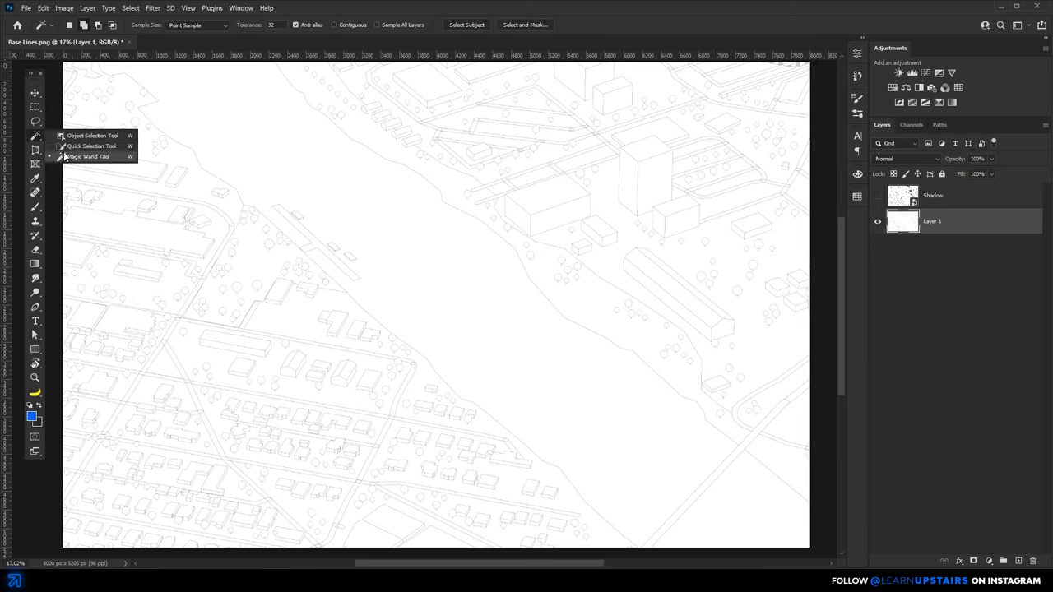
click(64, 156)
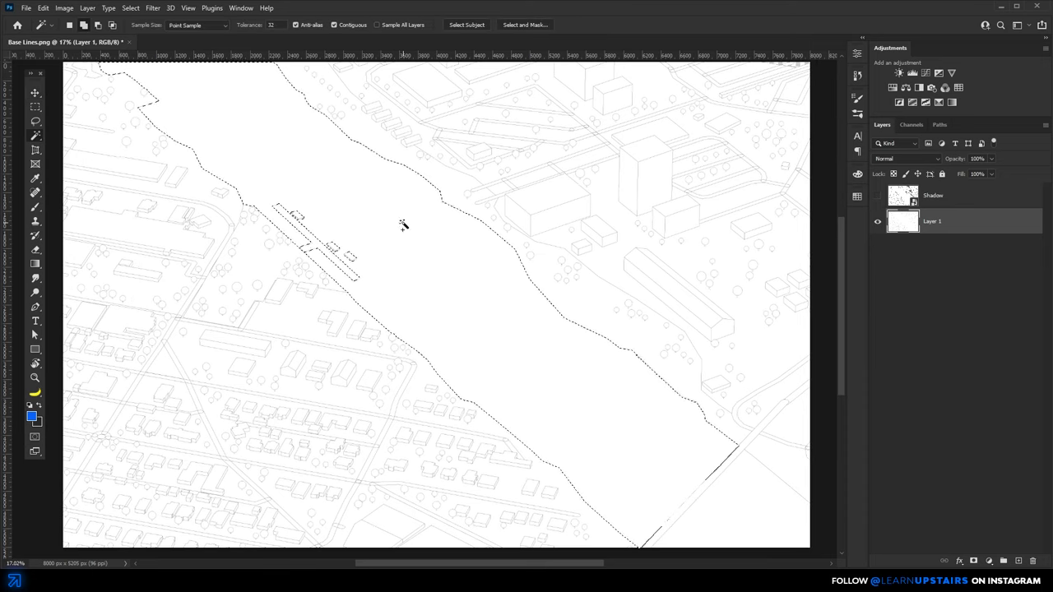
click(1018, 561)
double_click(933, 222)
text(Water)
key(Return)
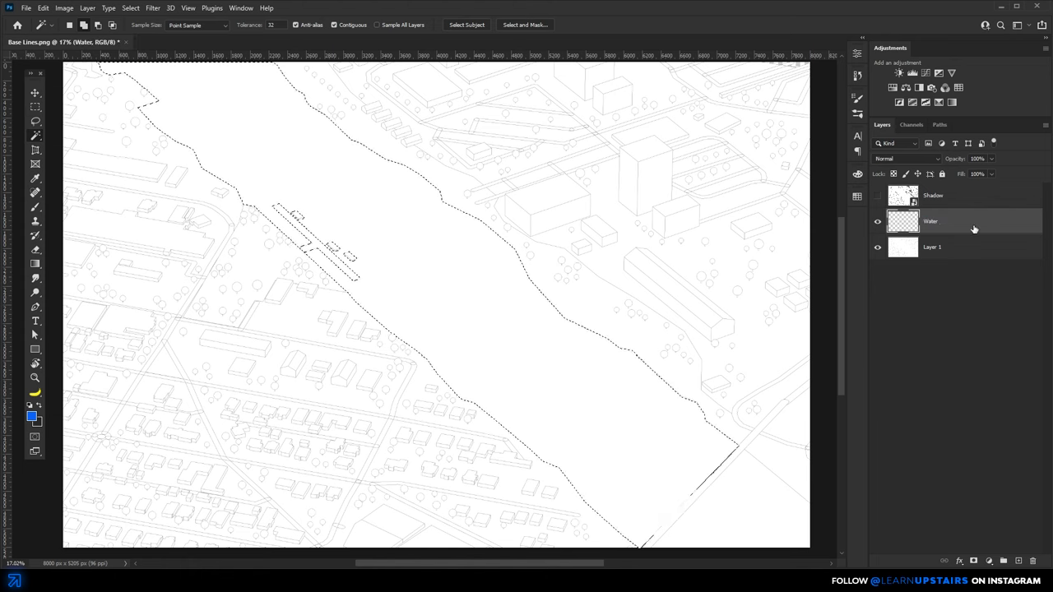
Mask the Water layer to the river selection and fill the layer with grey-blue 7c8ca5.
click(973, 561)
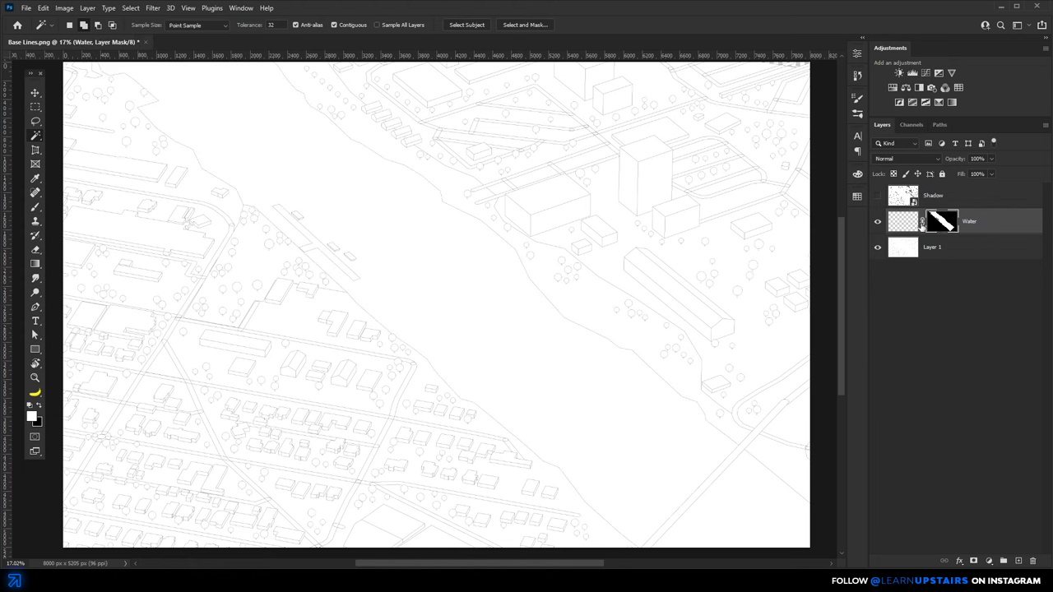
click(905, 222)
click(33, 417)
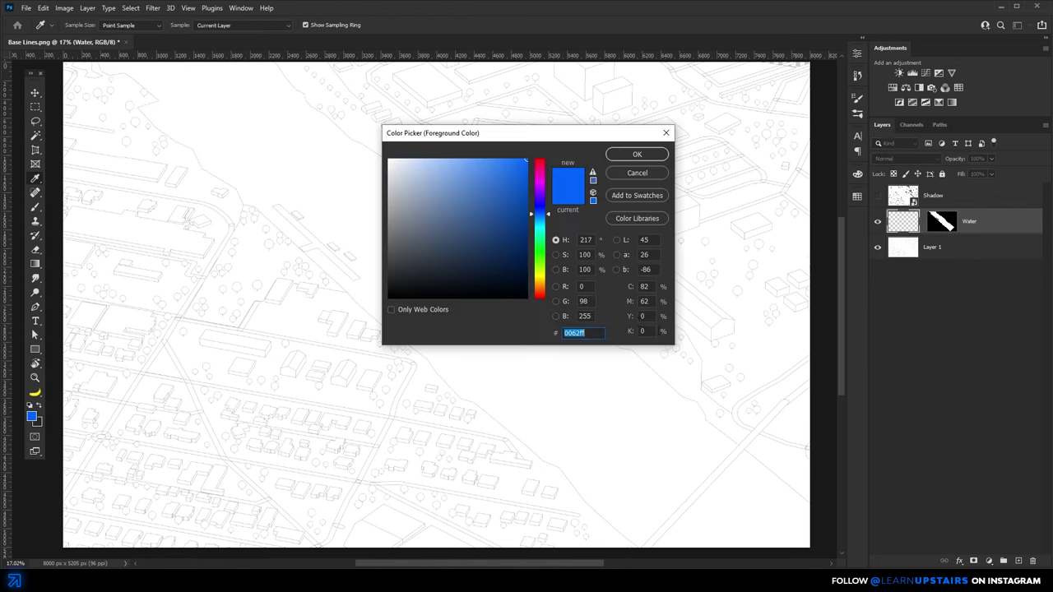
click(422, 207)
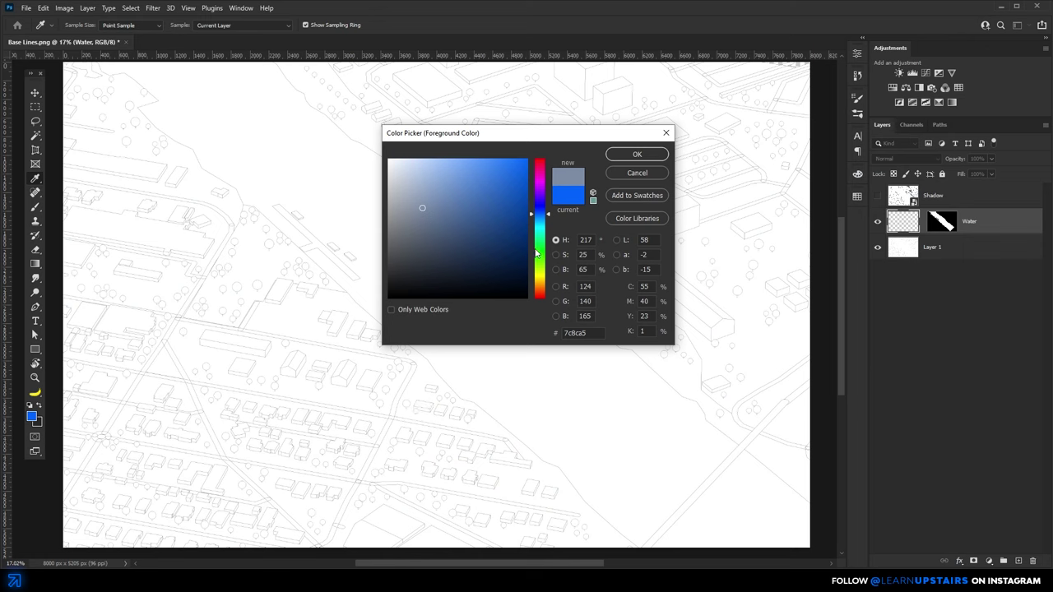
click(615, 158)
key(alt+BackSpace)
key(v)
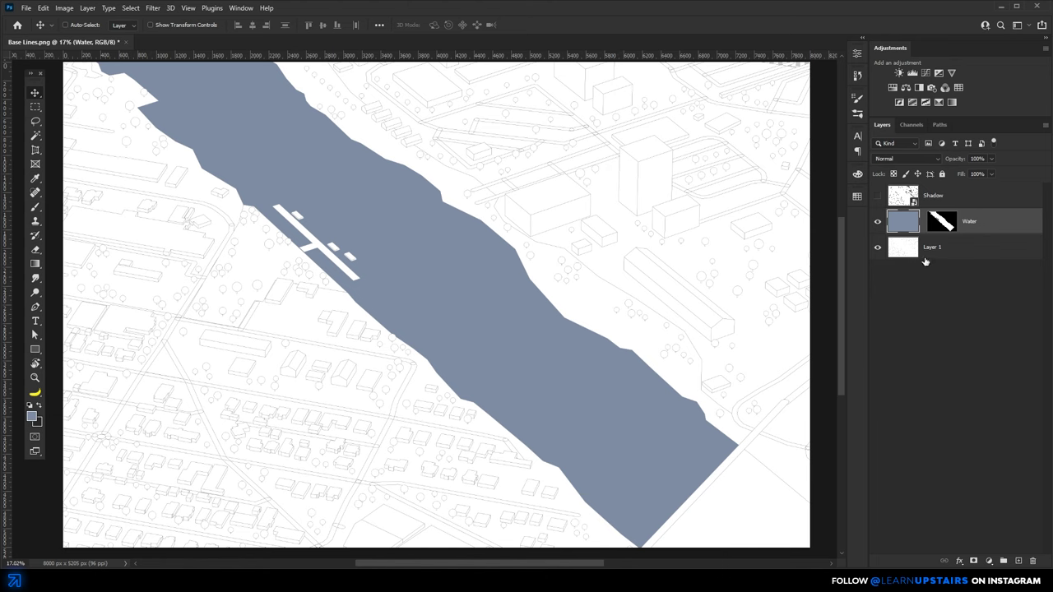
Add the river area beyond the bridge to the Water layer's mask and clear the selection.
click(942, 221)
key(w)
click(755, 479)
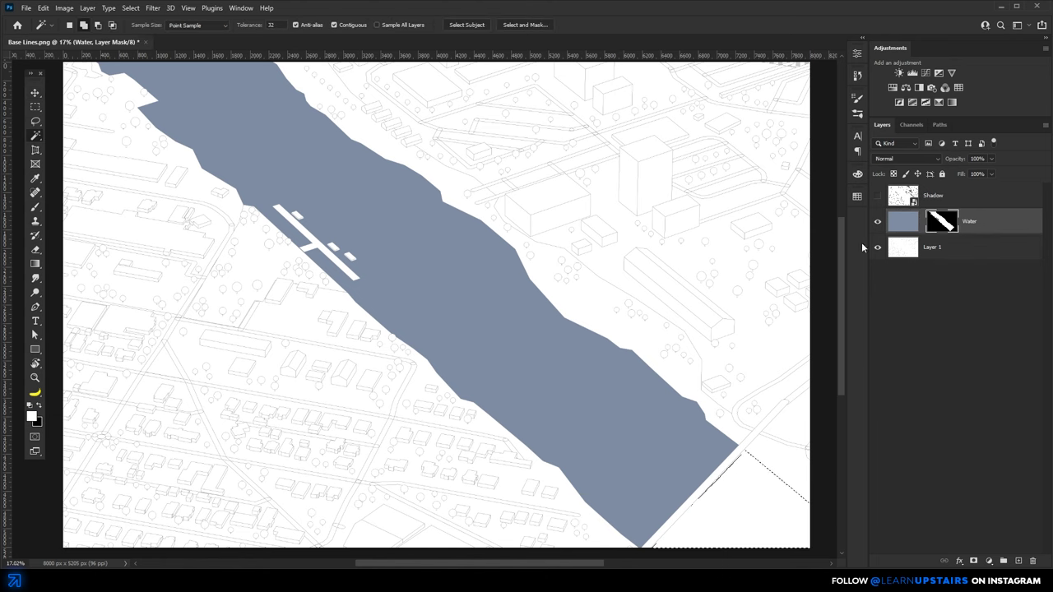
key(alt+BackSpace)
key(ctrl+d)
key(v)
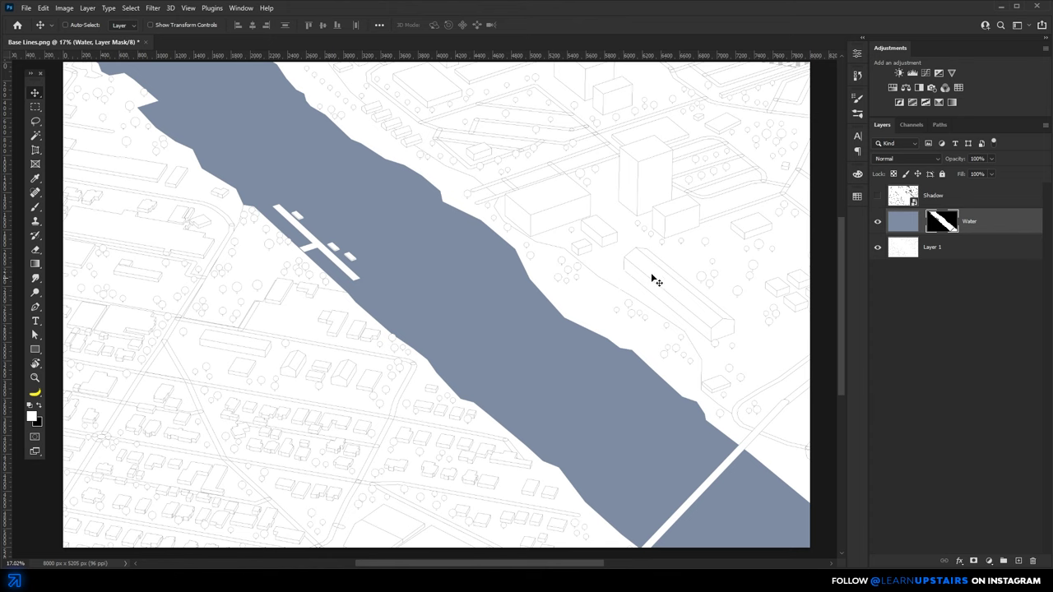
Give the Water layer a black inner shadow with 49% opacity, a 30° angle and a 32 px distance.
click(900, 229)
right_click(987, 212)
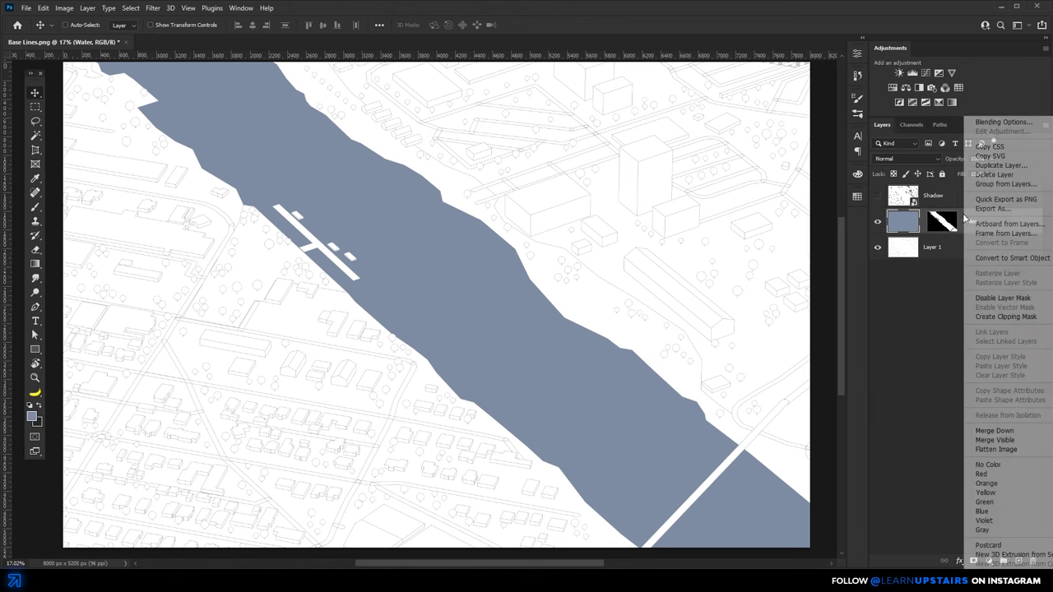
click(990, 127)
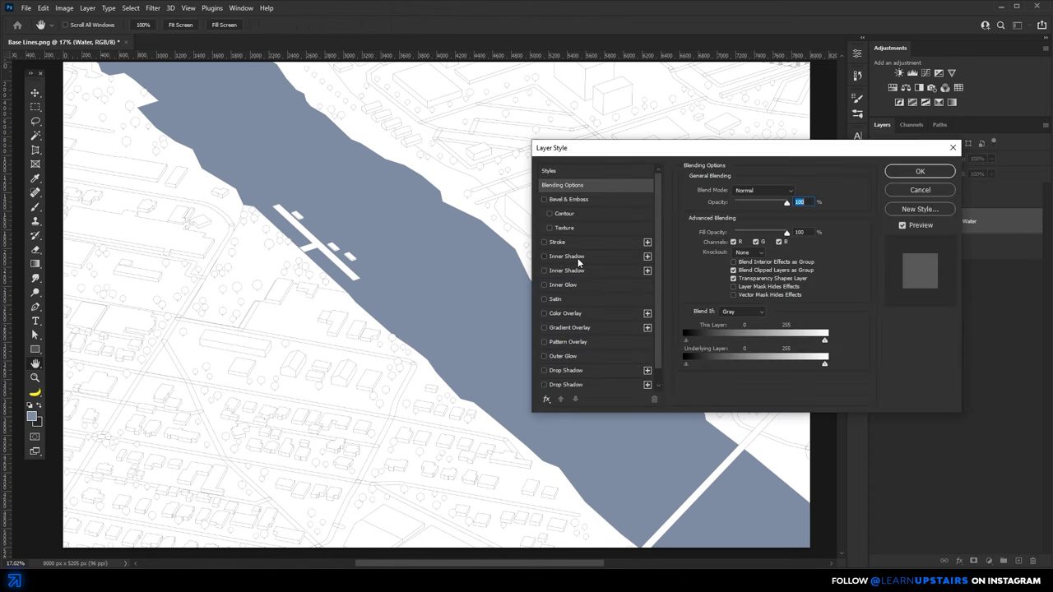
click(579, 263)
drag(725, 240, 742, 241)
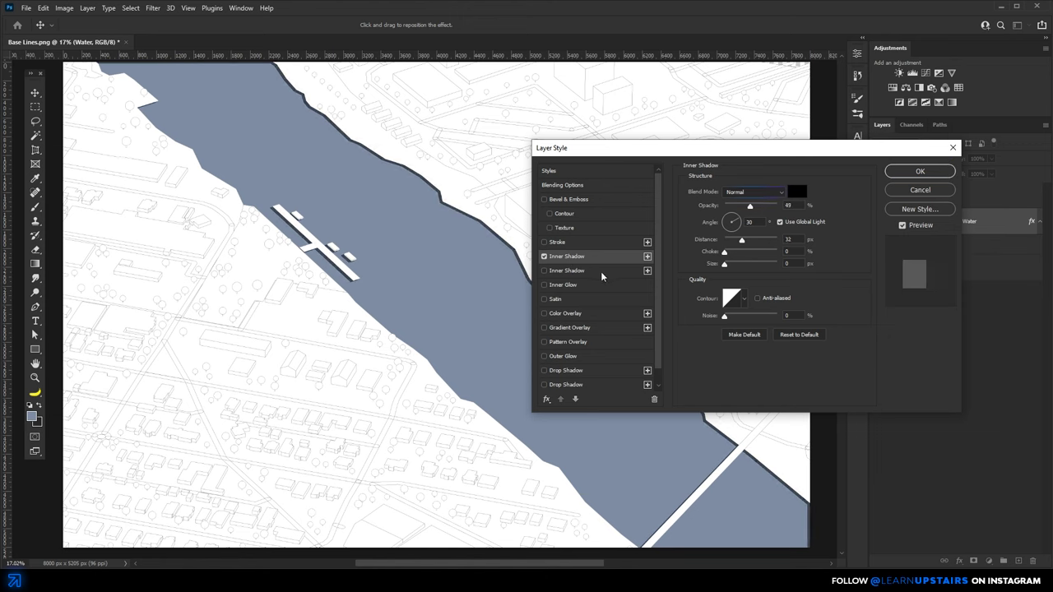
Add a second, softer inner shadow to the Water layer with 21% opacity, a 90° angle and a 3 px size.
click(581, 271)
drag(728, 242, 762, 243)
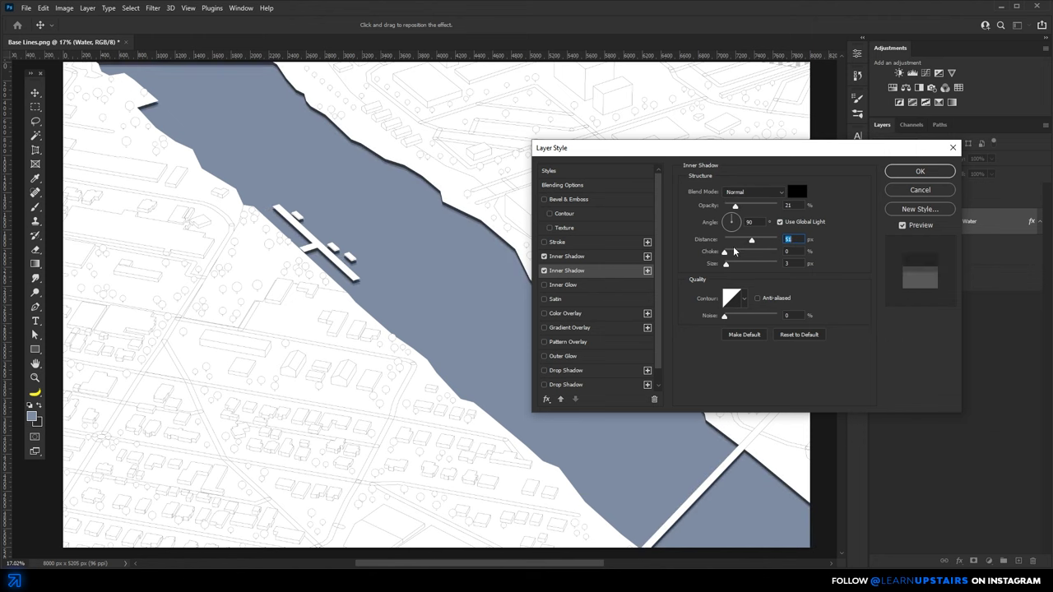
click(920, 171)
scroll(565, 185, up, 6)
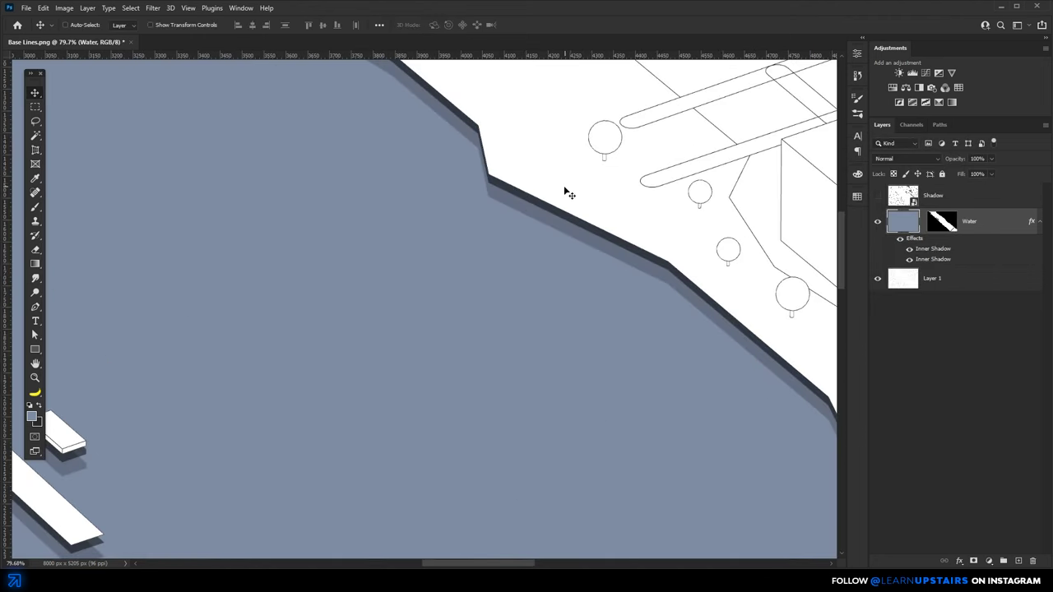
scroll(566, 194, down, 3)
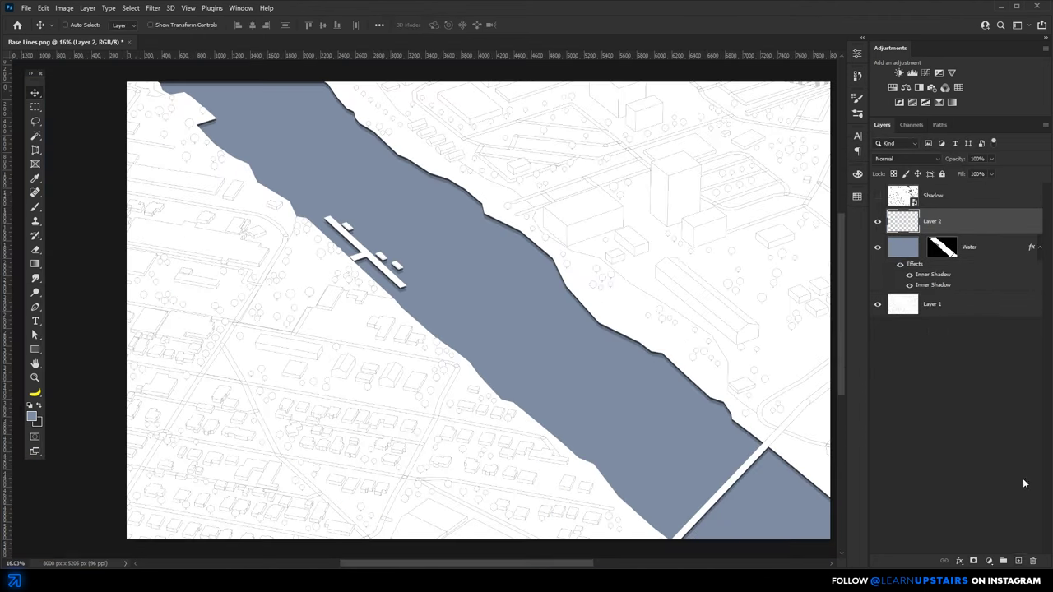
Fill Layer 2 with yellow ffc64d and set its blend mode to Multiply.
click(932, 304)
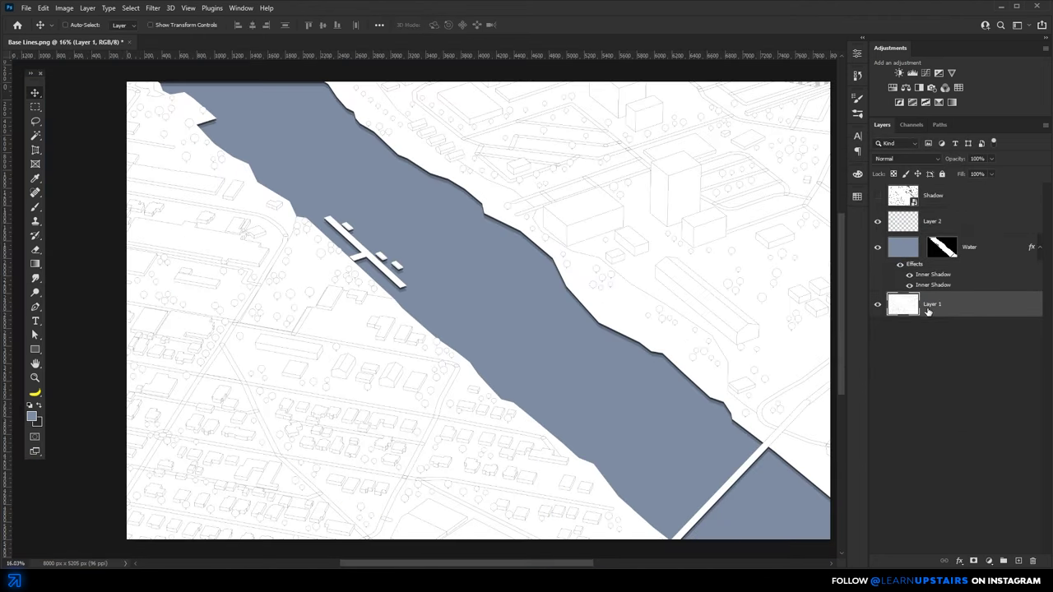
drag(489, 349, 501, 324)
click(913, 224)
key(n)
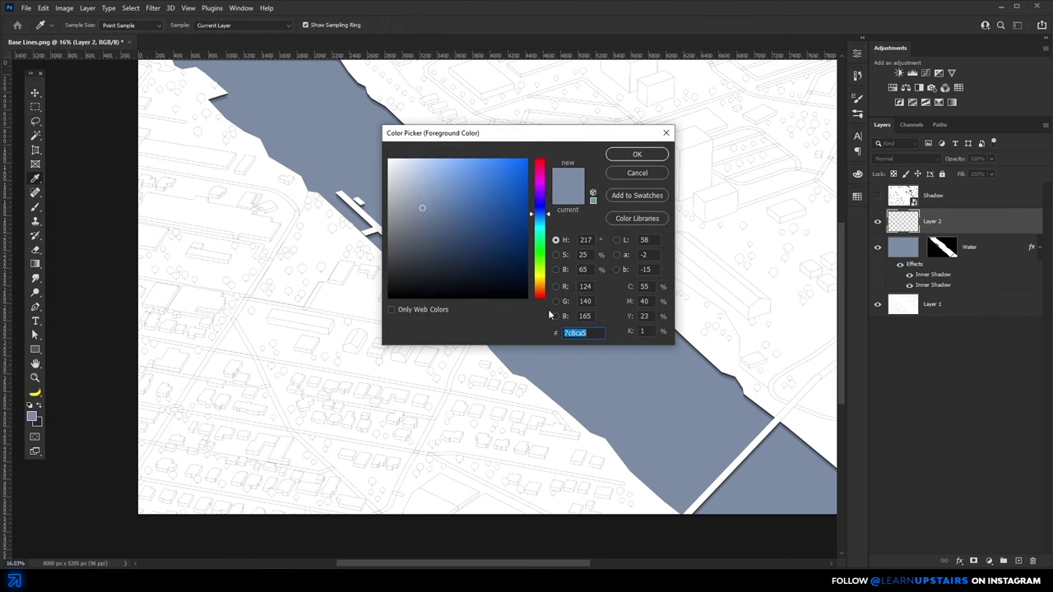
click(540, 282)
click(486, 159)
click(629, 157)
key(v)
key(alt+BackSpace)
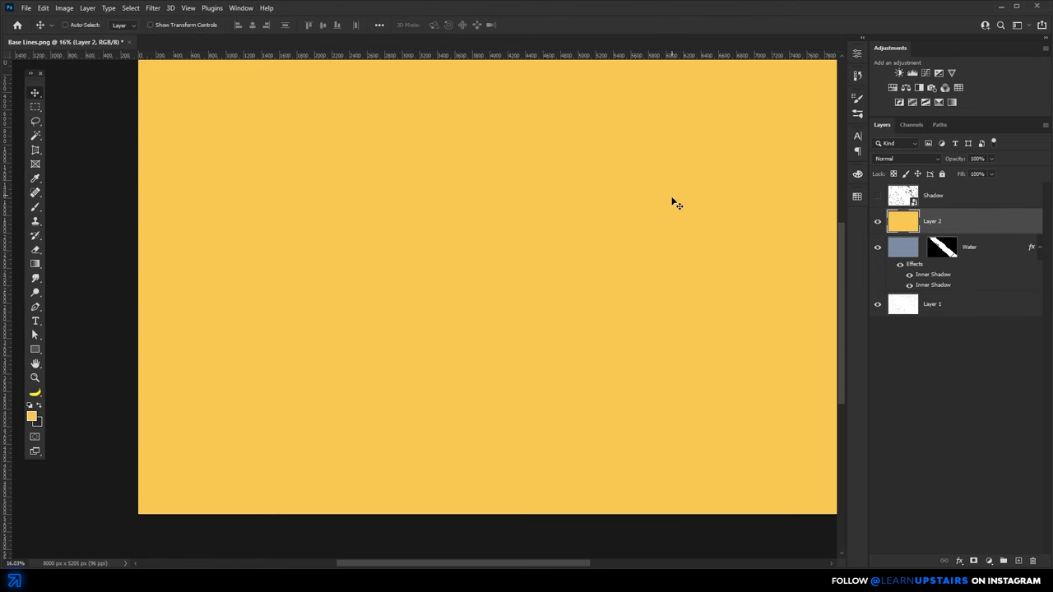
click(906, 158)
click(895, 208)
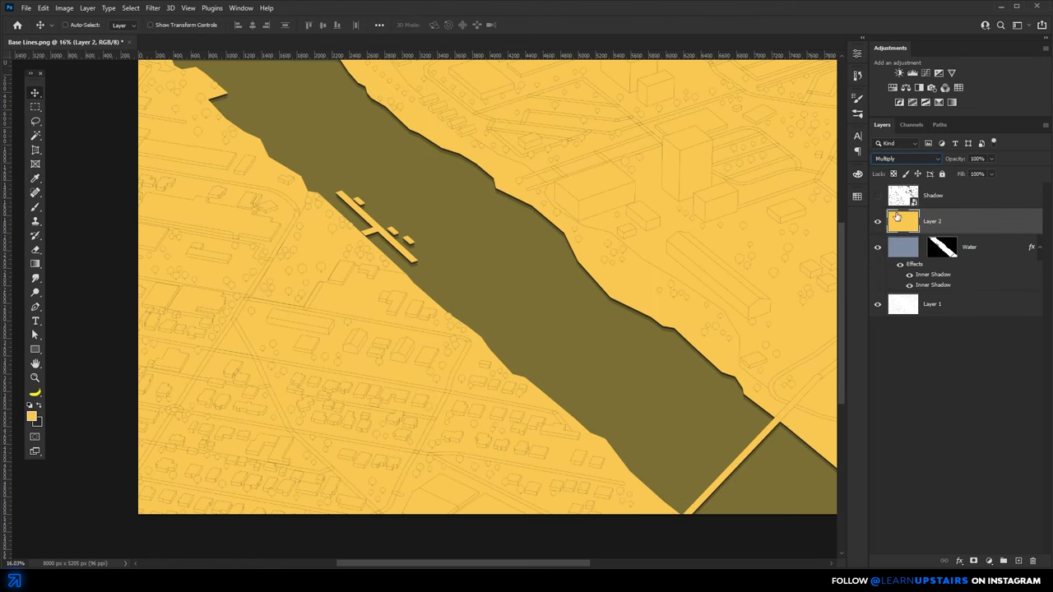
Add a black mask to Layer 2 and reveal only the riverside park area outlined with the Polygonal Lasso.
alt+click(974, 560)
key(b)
scroll(325, 280, up, 10)
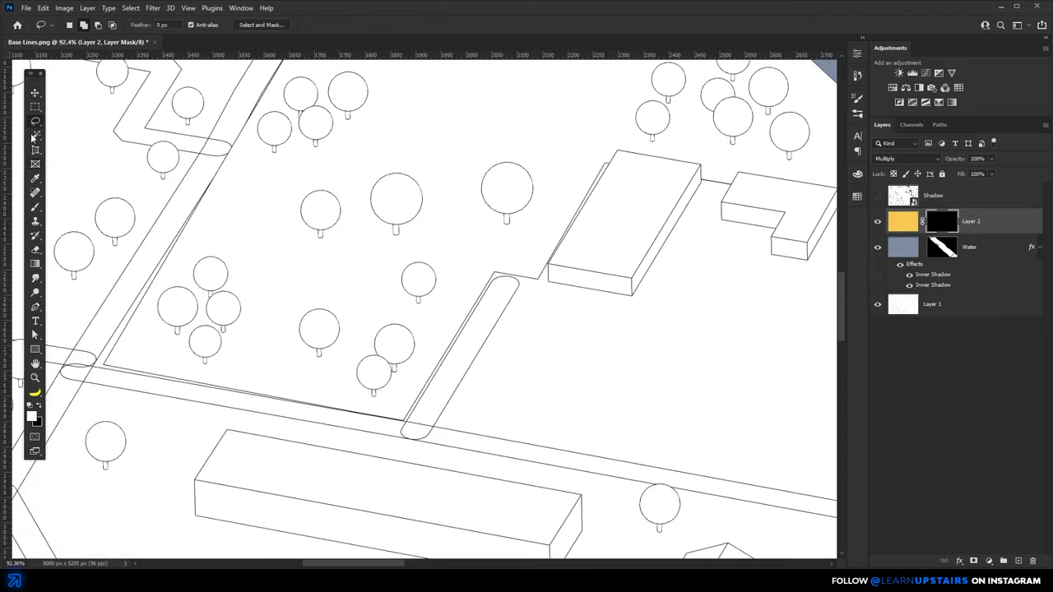
key(l)
click(105, 365)
drag(296, 181, 247, 514)
click(352, 231)
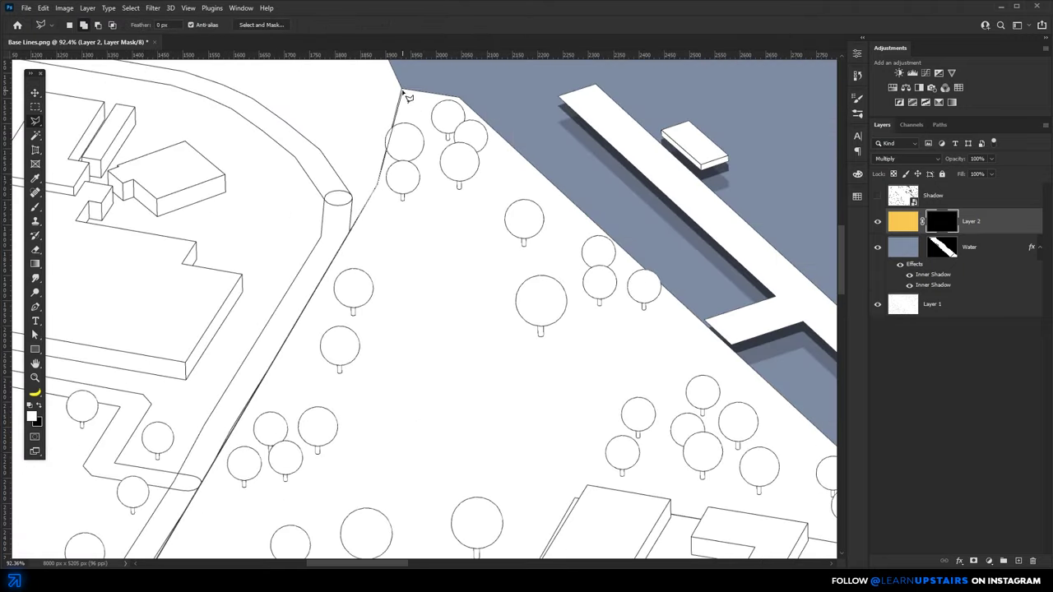
click(404, 92)
drag(762, 411, 411, 189)
click(597, 342)
click(206, 274)
drag(206, 274, 477, 125)
click(410, 240)
click(366, 234)
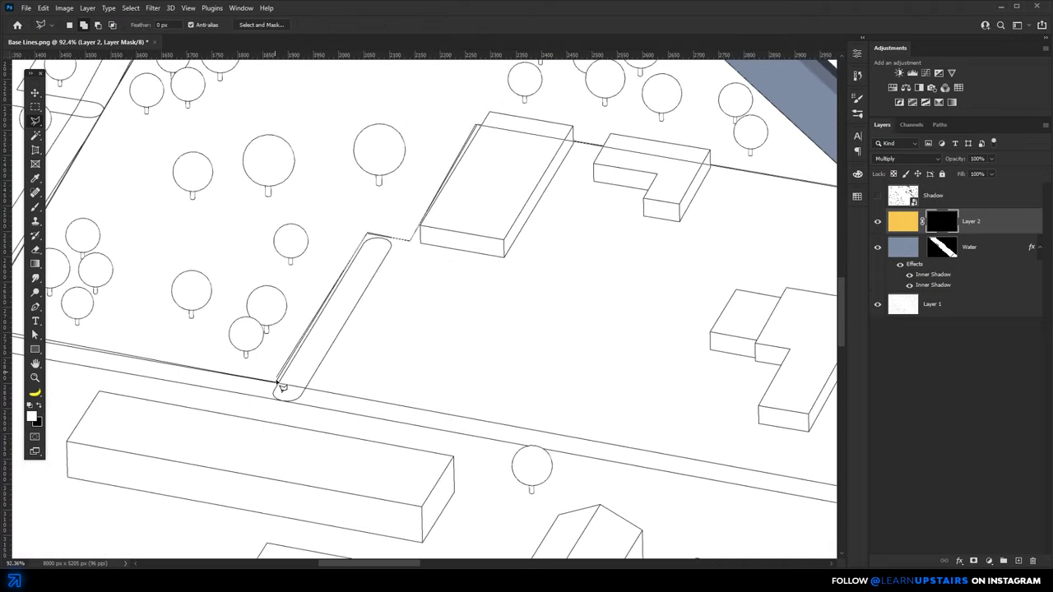
double_click(278, 385)
scroll(369, 319, down, 5)
key(alt+BackSpace)
key(ctrl+d)
Remove the roofs of the two buildings along the park's edge from Layer 2's mask and clear the selection.
scroll(404, 240, up, 6)
click(352, 260)
click(381, 212)
double_click(561, 330)
drag(718, 362, 497, 321)
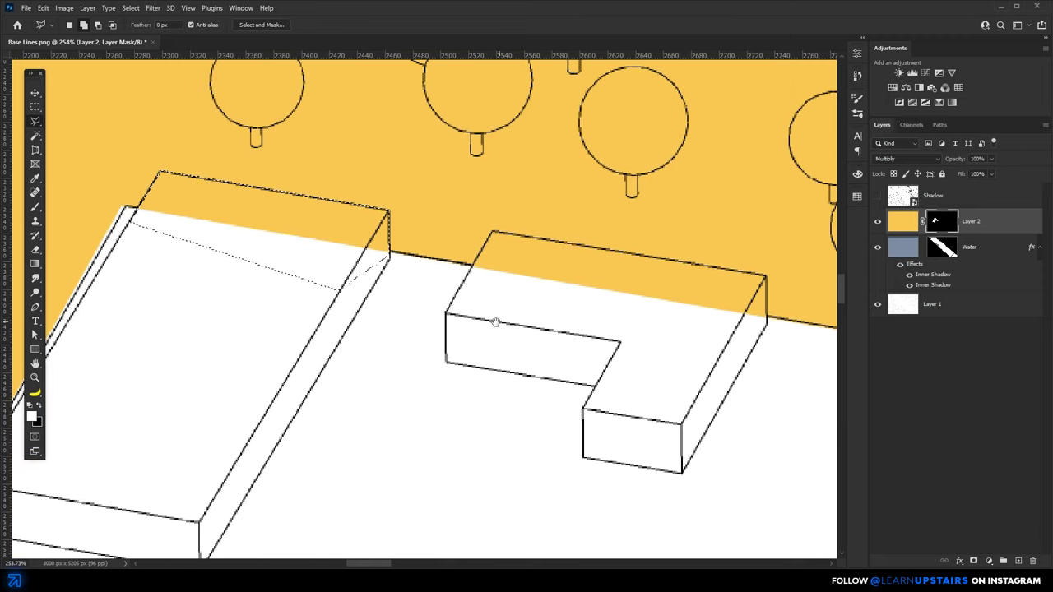
click(446, 313)
click(493, 231)
double_click(720, 339)
key(alt+BackSpace)
key(ctrl+d)
scroll(710, 351, down, 8)
drag(710, 353, 564, 350)
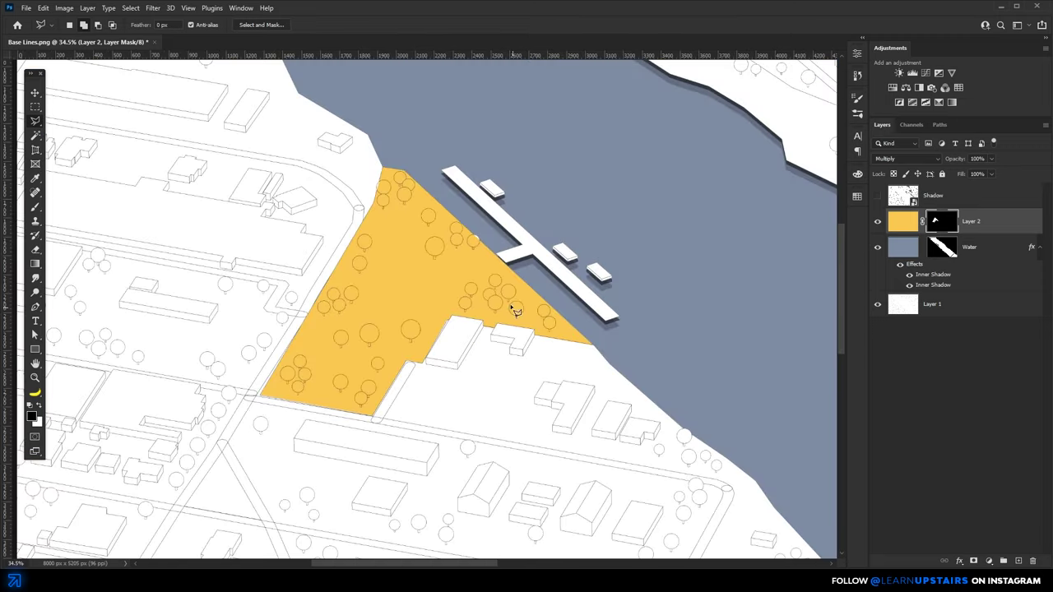
Fill the white gap at the shoreline tree on the Water layer's mask and set the layer to Multiply.
drag(465, 249, 846, 255)
click(377, 195)
click(502, 300)
double_click(545, 266)
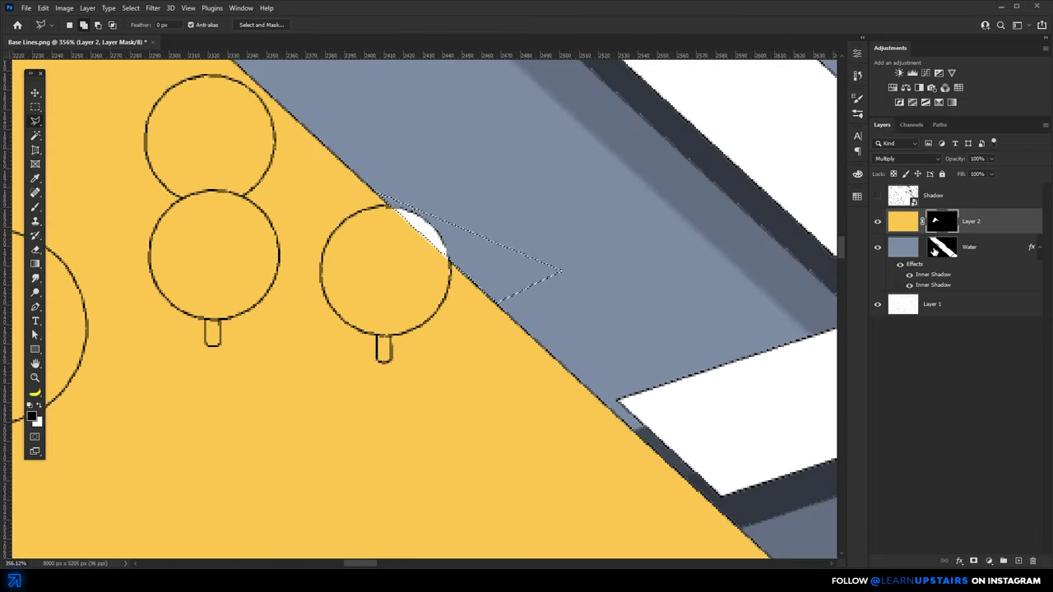
click(942, 247)
key(alt+BackSpace)
key(ctrl+d)
scroll(525, 301, down, 7)
click(903, 247)
click(916, 160)
scroll(563, 260, down, 5)
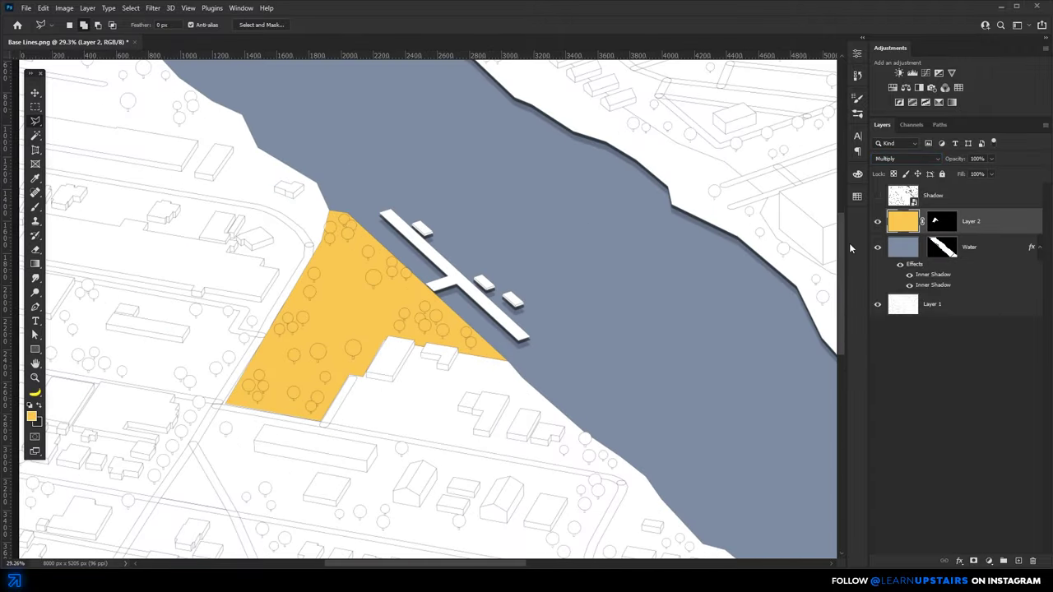
Recolour the park area on Layer 2 with a pale grey-green fill.
double_click(903, 221)
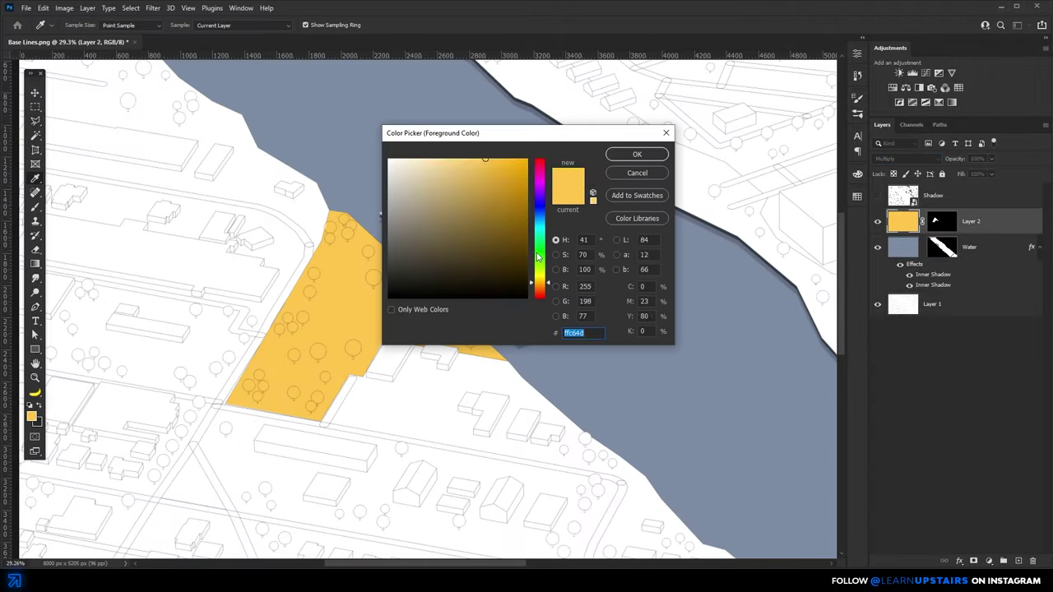
click(419, 183)
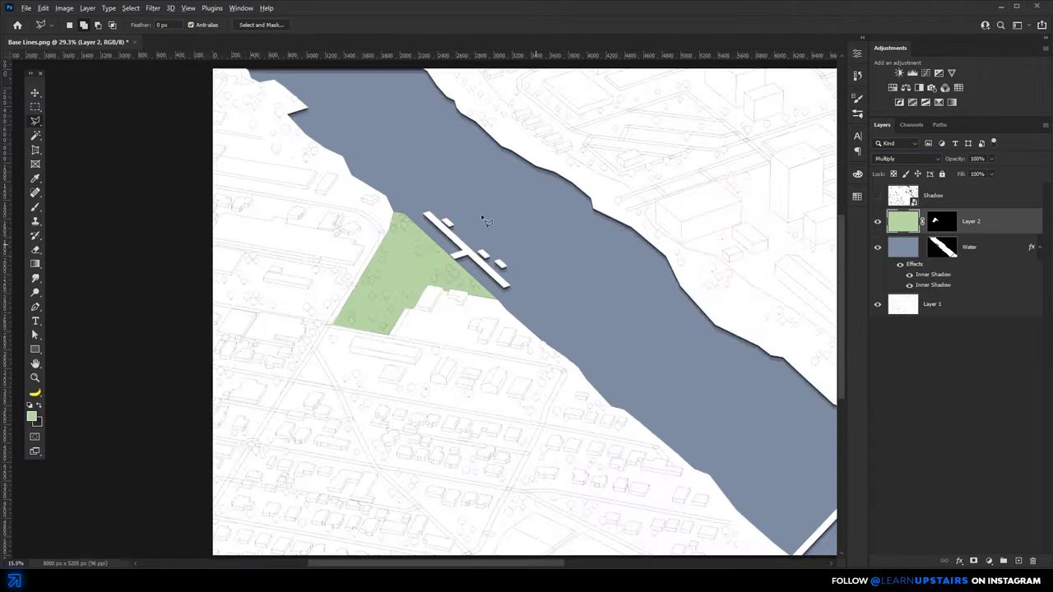
scroll(482, 217, down, 2)
click(32, 417)
drag(409, 184, 400, 180)
key(Return)
key(alt+BackSpace)
Rename the park layer Green Areas and create a new layer named Highlight above it.
double_click(972, 221)
text(Green)
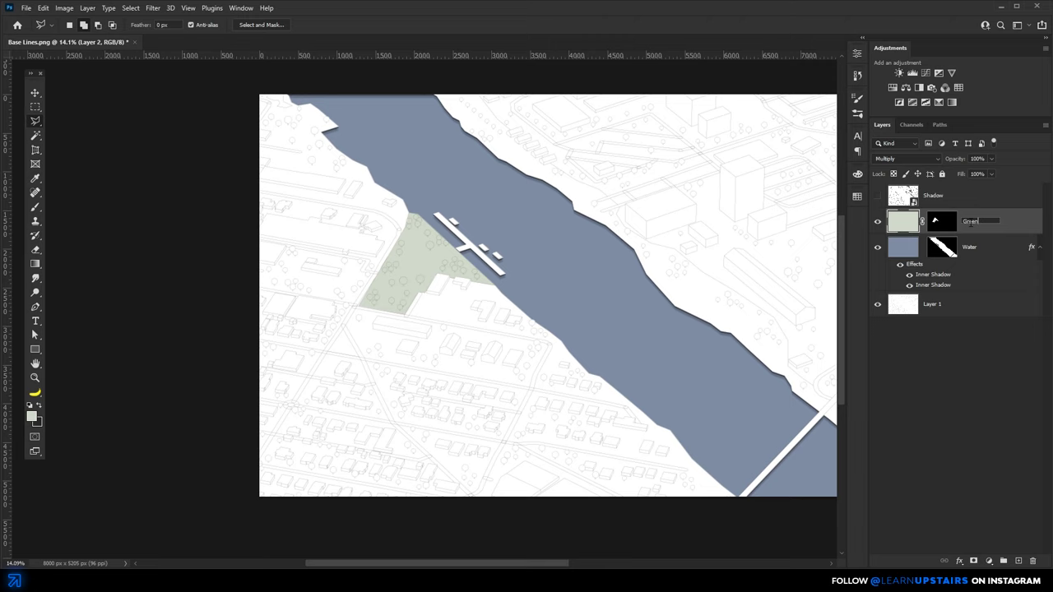
text( Areas)
key(Return)
key(ctrl+shift+alt+n)
double_click(936, 220)
text(Highlight)
key(Return)
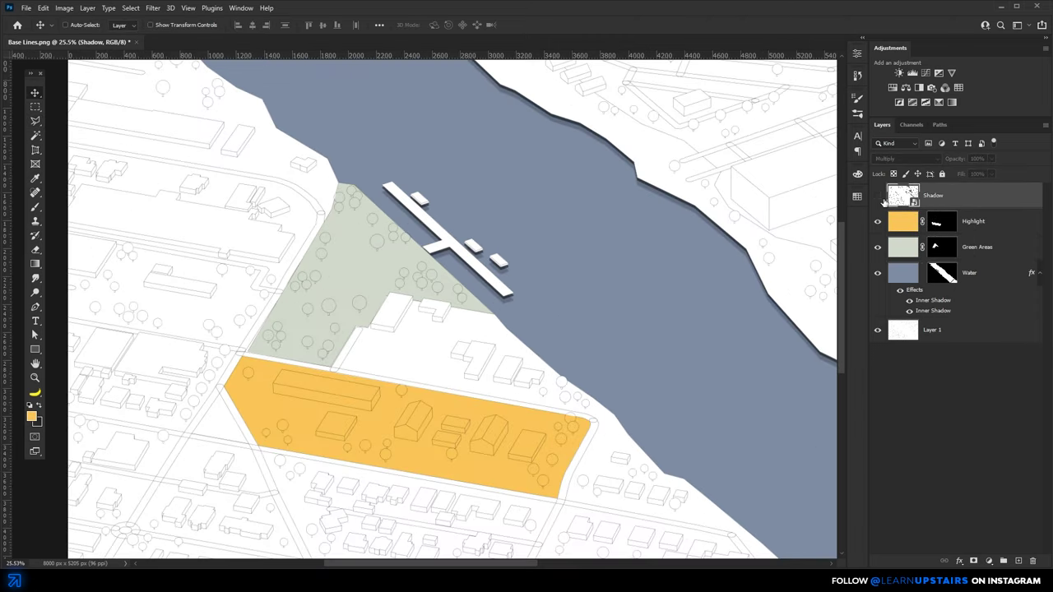
Show the Shadow layer over the coloured map.
click(877, 195)
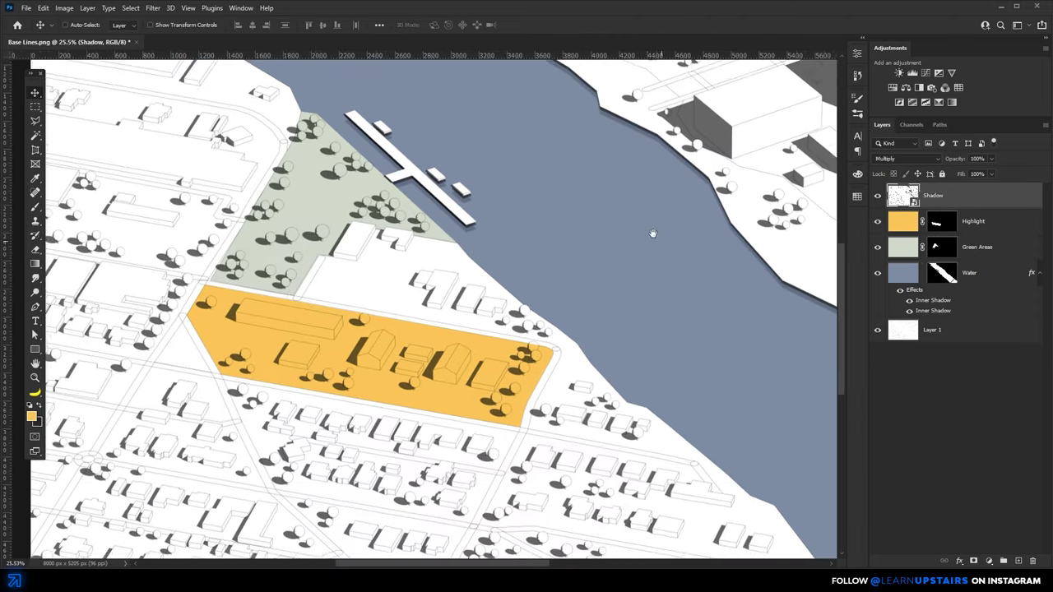
drag(652, 232, 642, 223)
Switch to Adobe Color and browse the colour themes for palette ideas.
scroll(594, 304, down, 10)
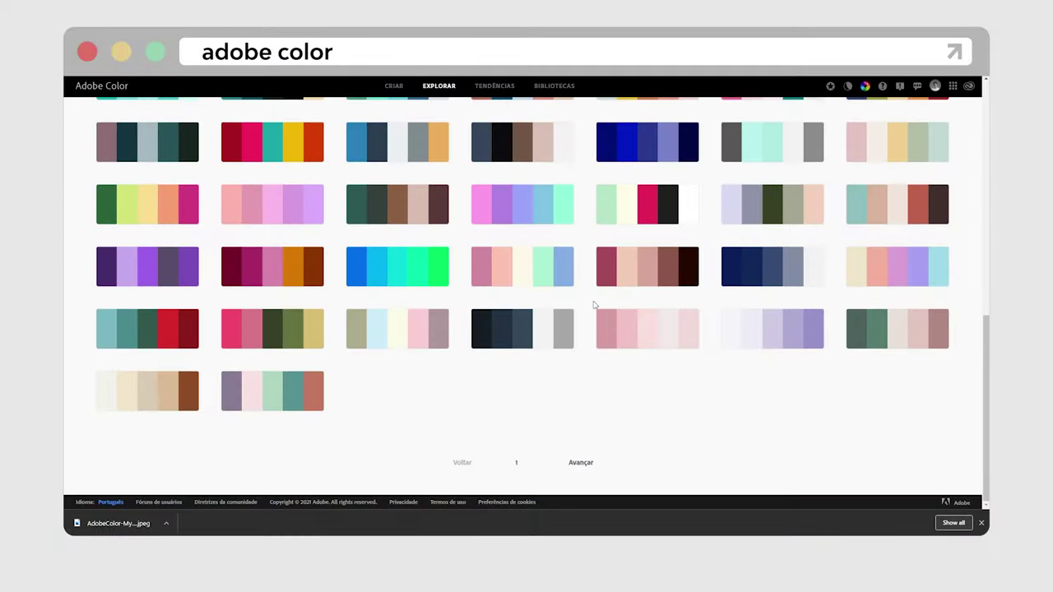
click(581, 463)
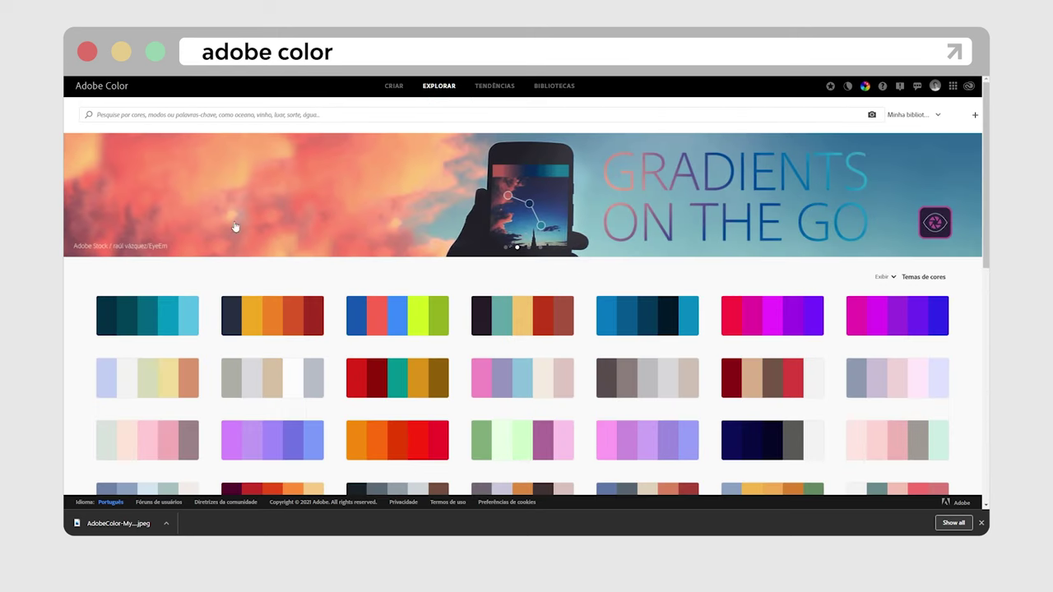
click(506, 247)
click(529, 247)
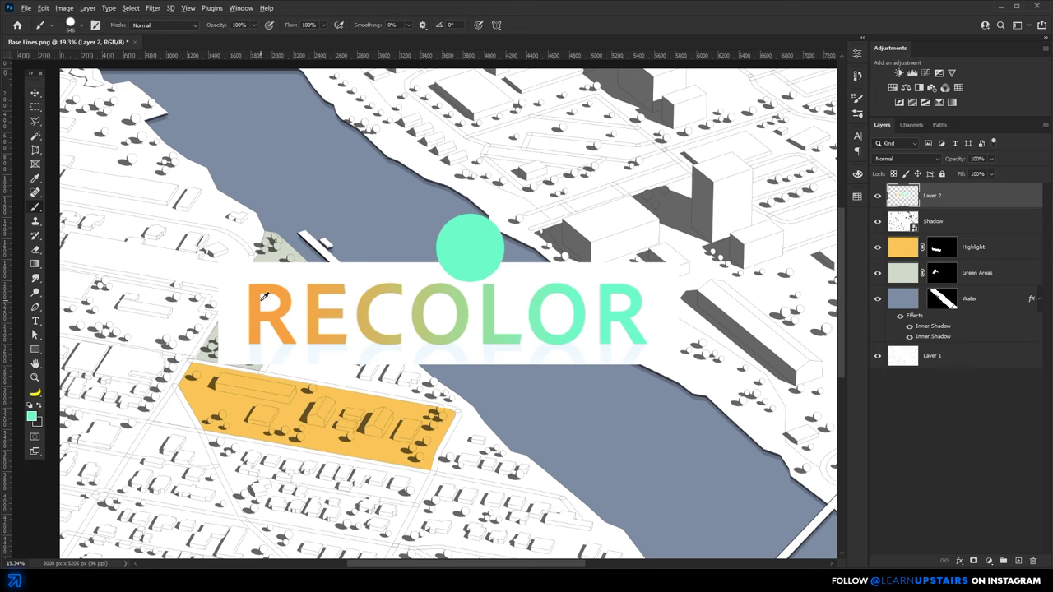
Paint orange and green swatch dots on the new top layer in colours sampled from the RECOLOR artwork.
click(419, 260)
alt+click(484, 314)
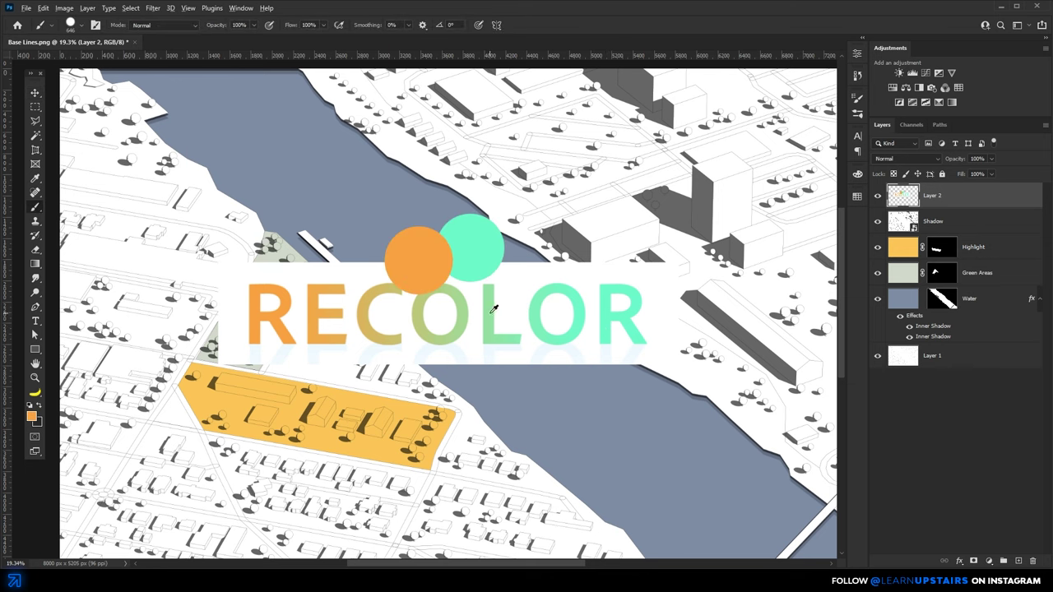
click(533, 255)
key(ctrl+z)
click(500, 259)
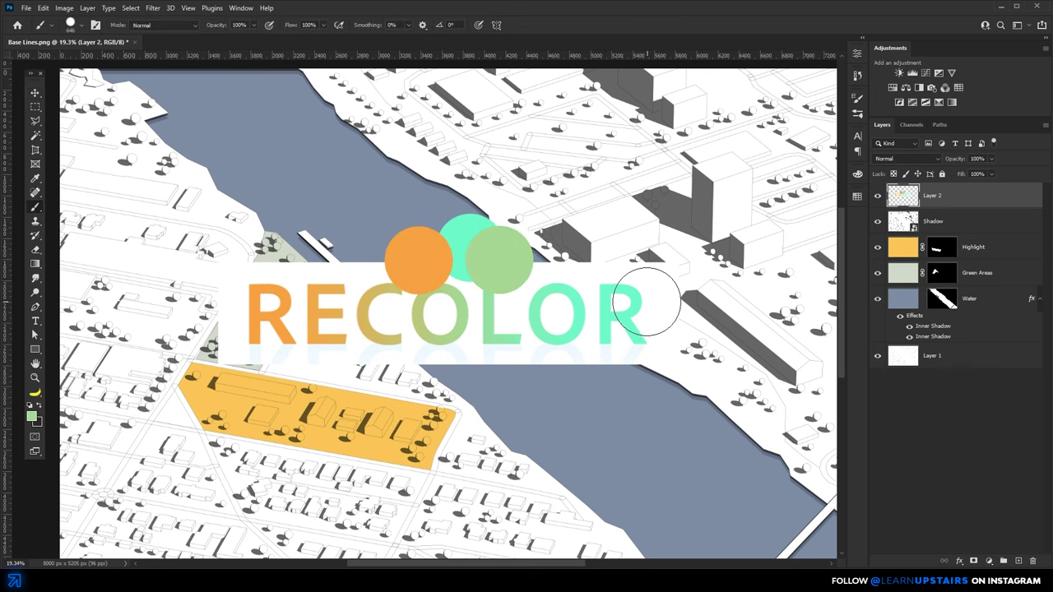
Trim the painted swatch dots to a small rectangular palette strip and place it over the river.
key(m)
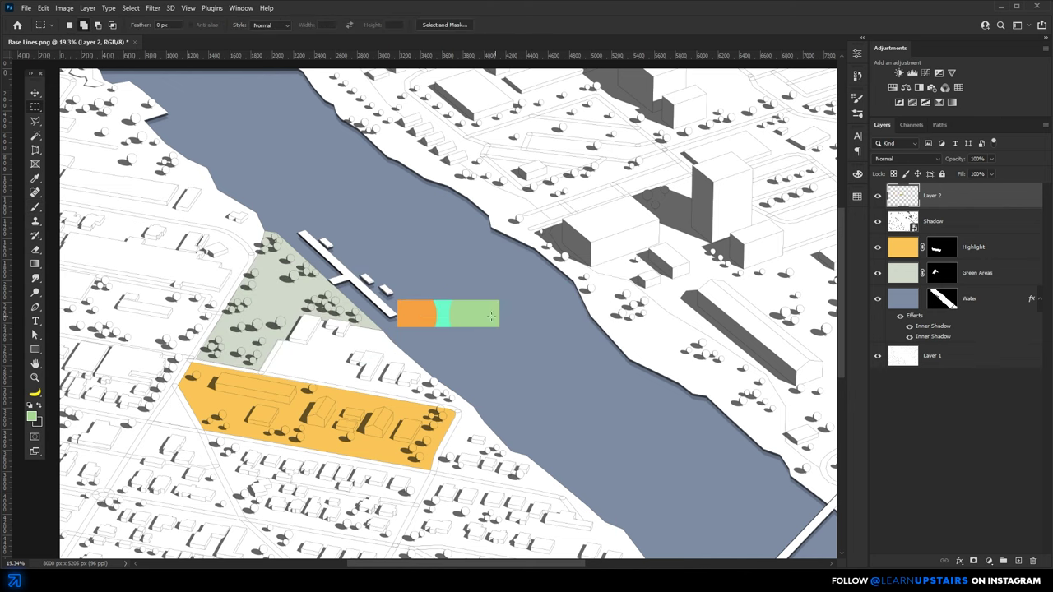
key(v)
drag(516, 332, 553, 316)
Refill the Highlight layer with the palette strip's orange and the Green Areas layer with its green.
key(b)
alt+click(455, 293)
click(909, 256)
key(alt+BackSpace)
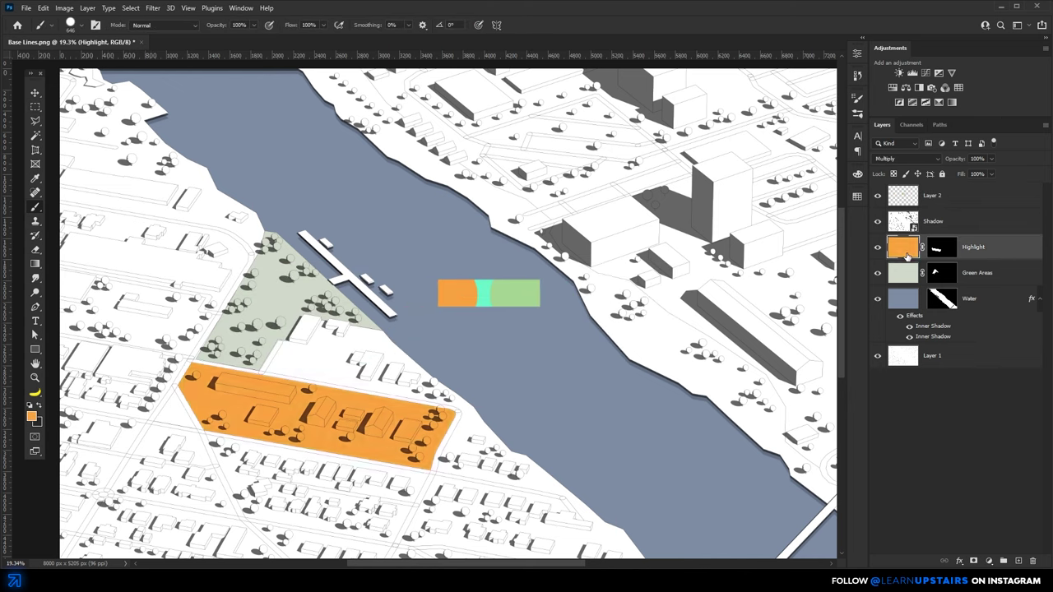
alt+click(514, 293)
click(893, 274)
key(alt+BackSpace)
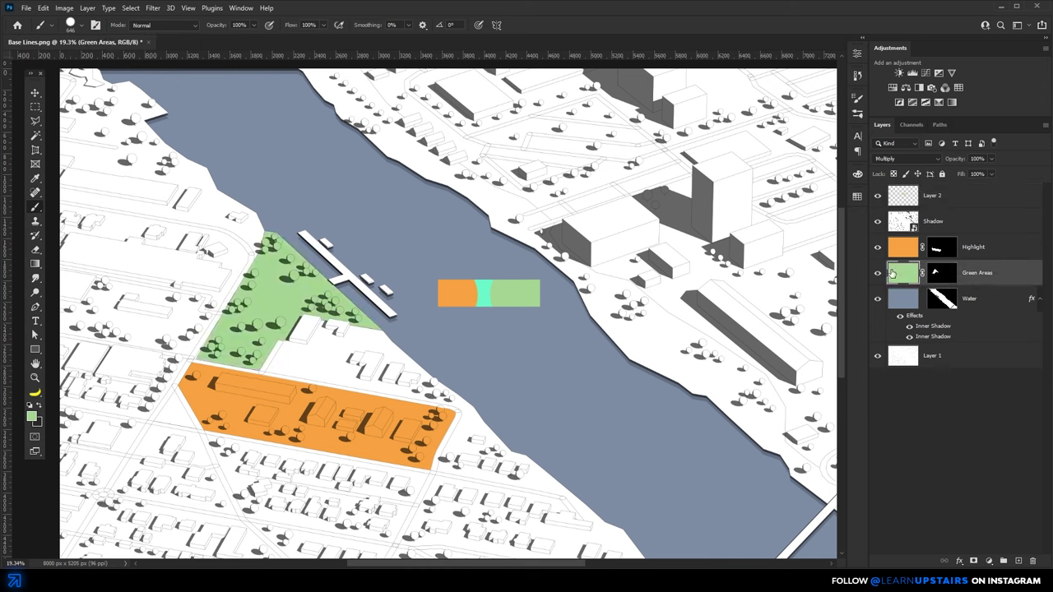
Refill the Water layer with the turquoise sampled from the palette strip.
alt+click(484, 293)
click(895, 299)
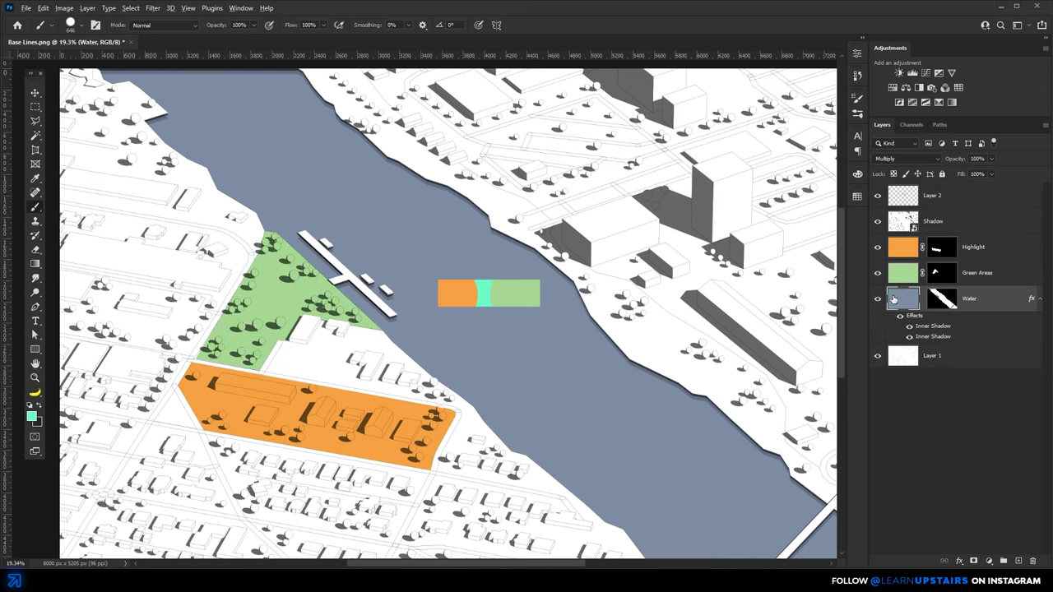
key(alt+BackSpace)
key(v)
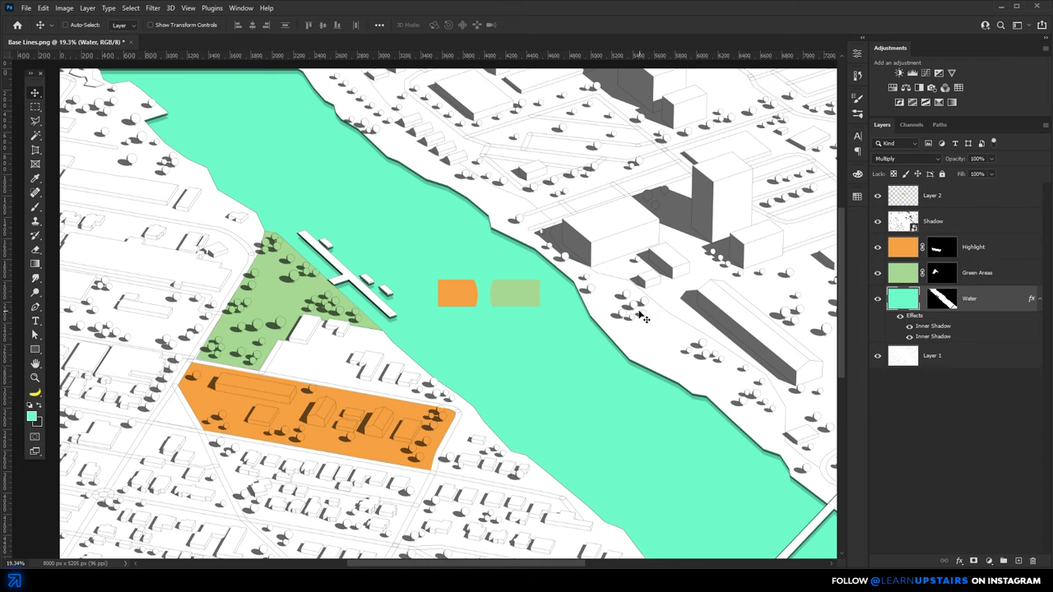
Lighten the Water layer with a Hue/Saturation adjustment of Lightness +80, keeping Saturation at 0.
key(ctrl)
key(ctrl+u)
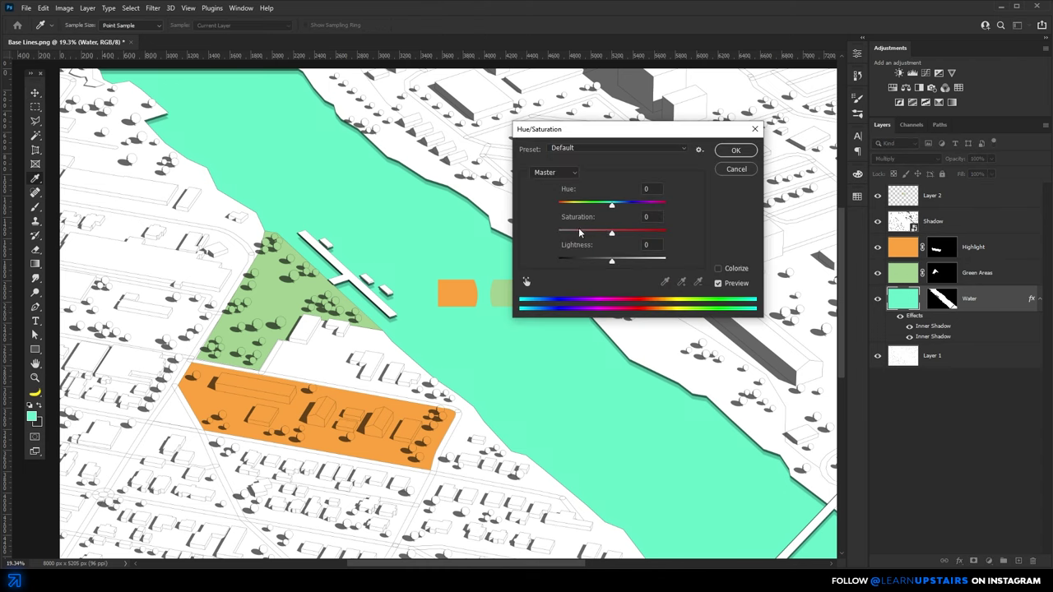
drag(579, 231, 568, 233)
drag(611, 260, 649, 261)
drag(610, 233, 640, 231)
text(0)
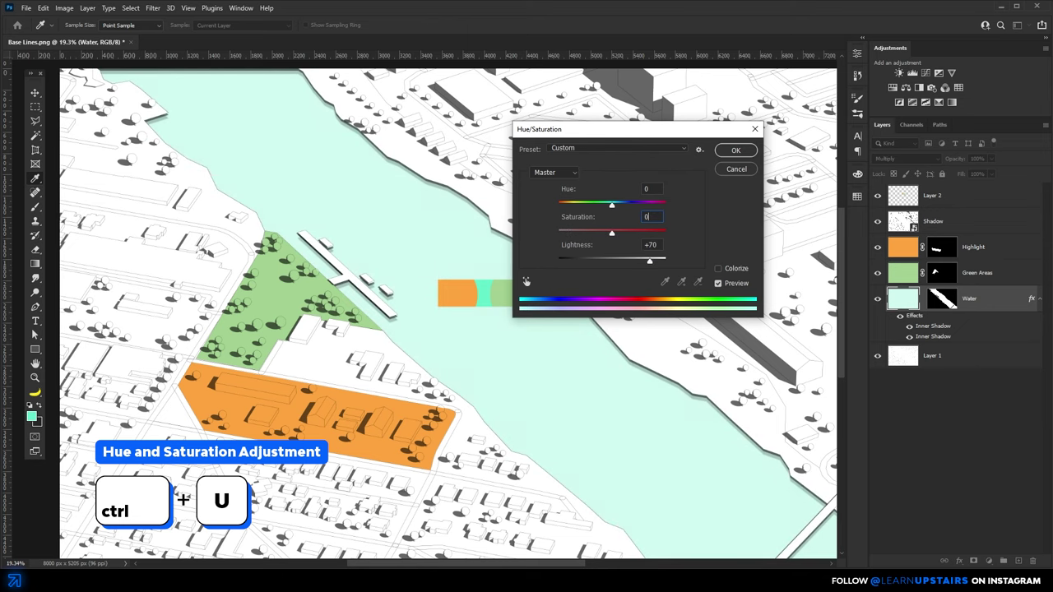
click(656, 262)
key(Tab)
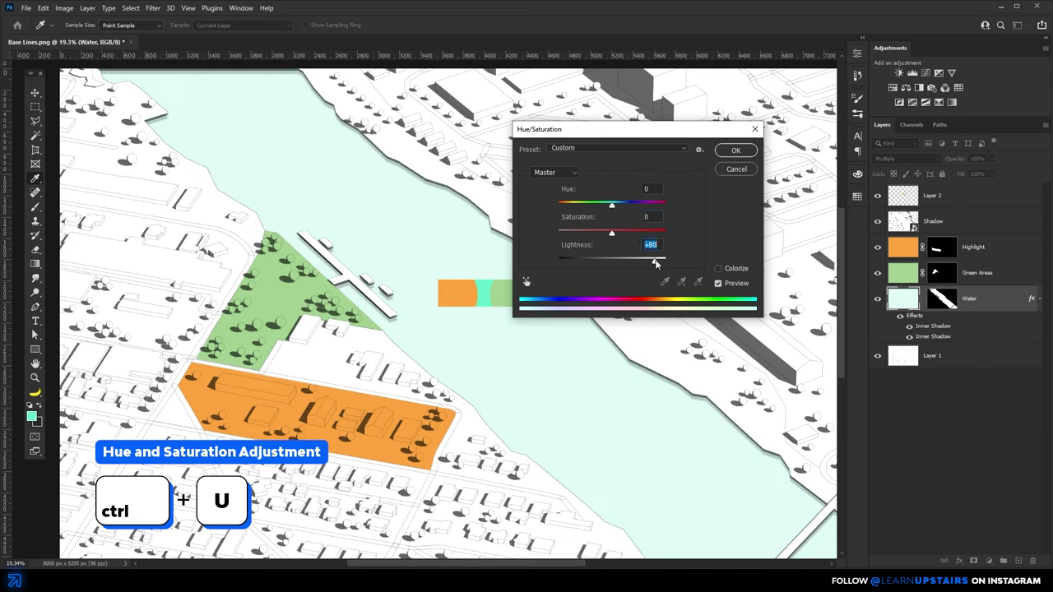
click(733, 155)
Hide the layer holding the palette strip.
click(877, 196)
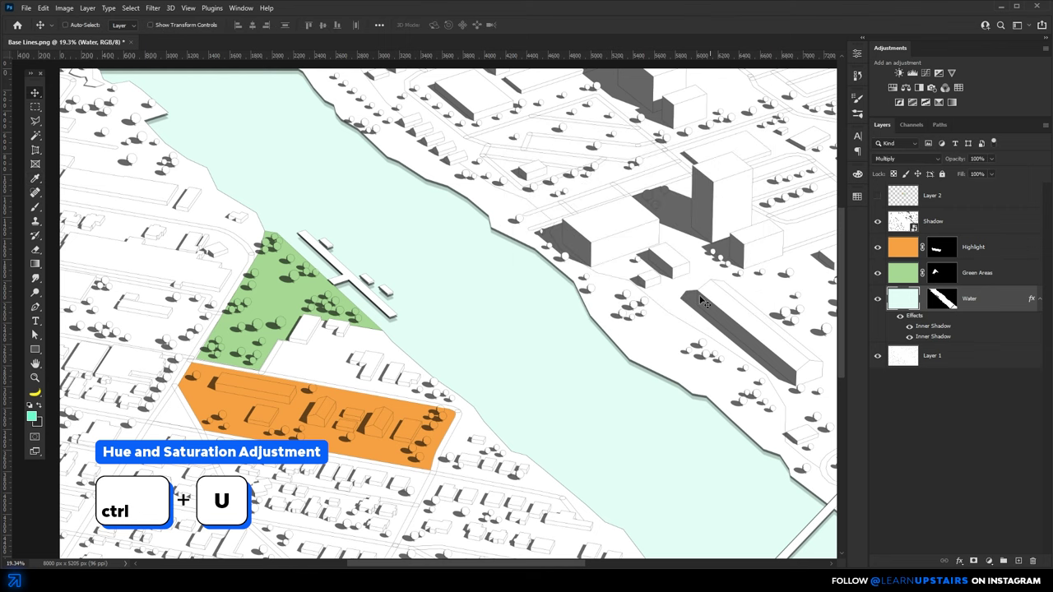
scroll(575, 322, down, 3)
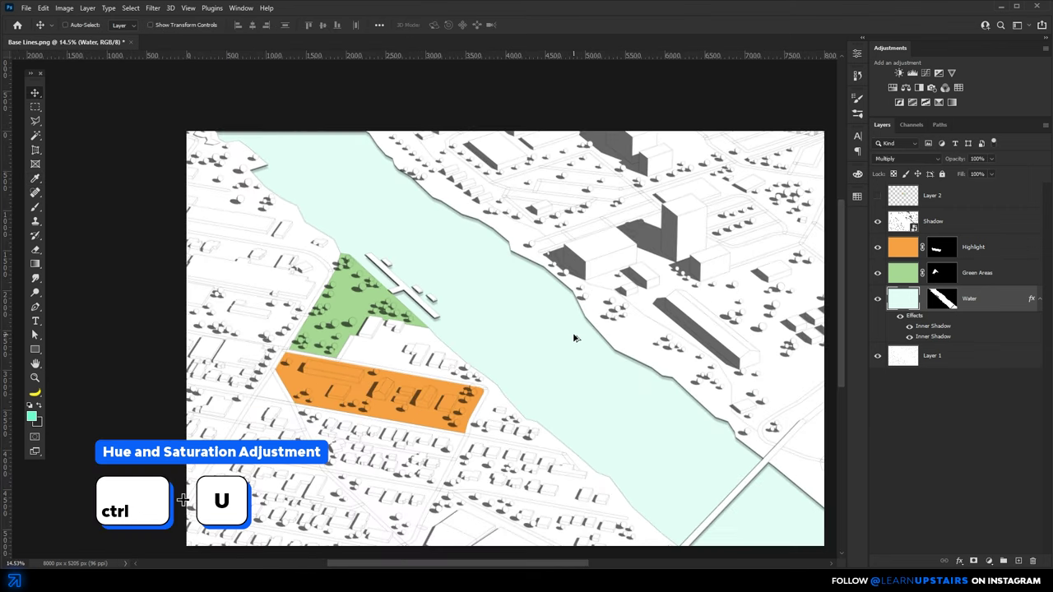
scroll(535, 371, up, 3)
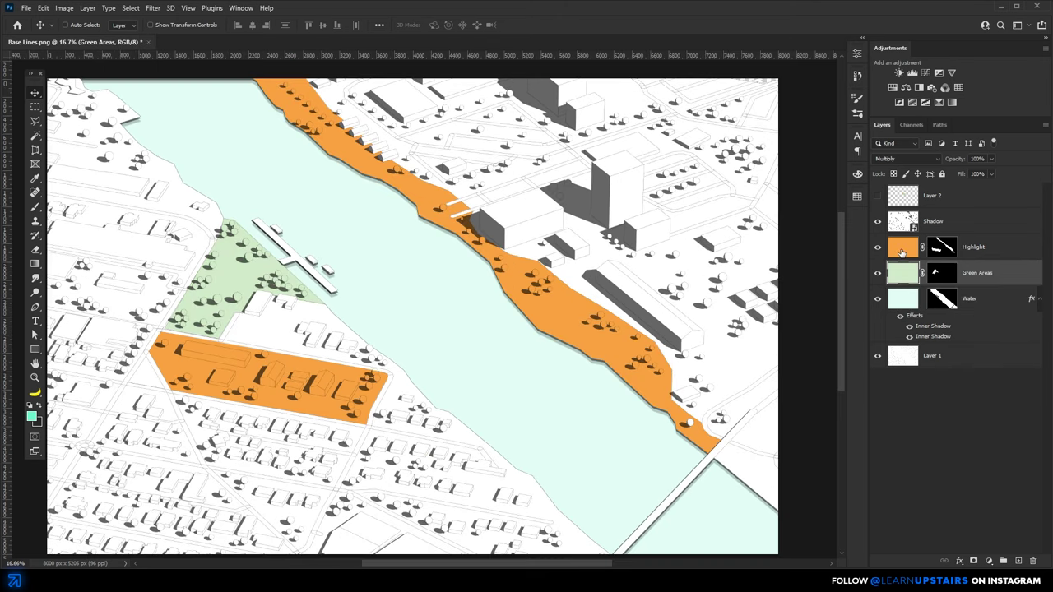
Shift the Highlight layer's hue by +10 with a Hue/Saturation adjustment.
click(903, 249)
key(ctrl+u)
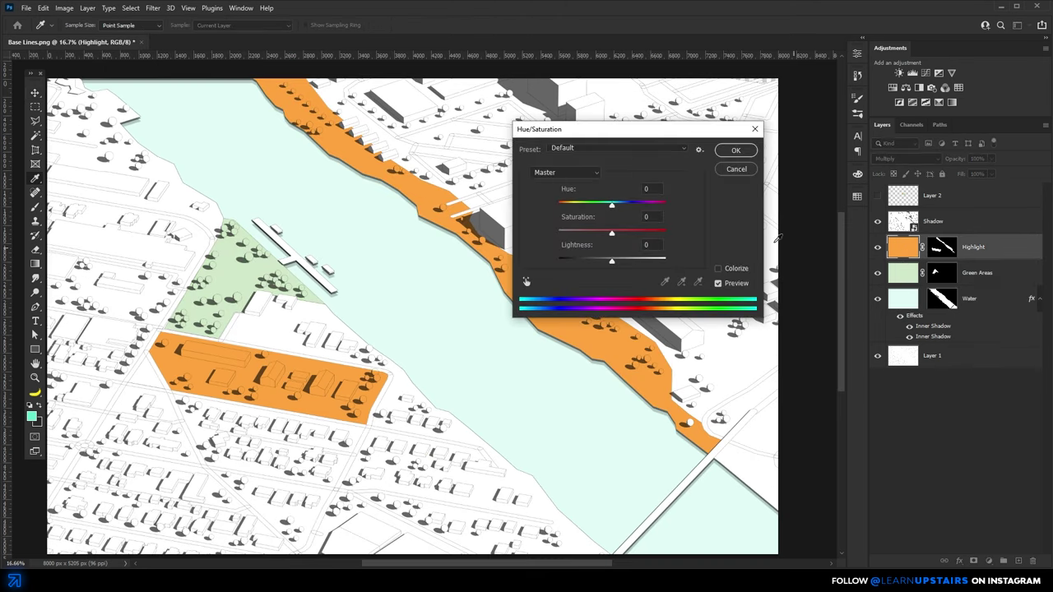
click(621, 204)
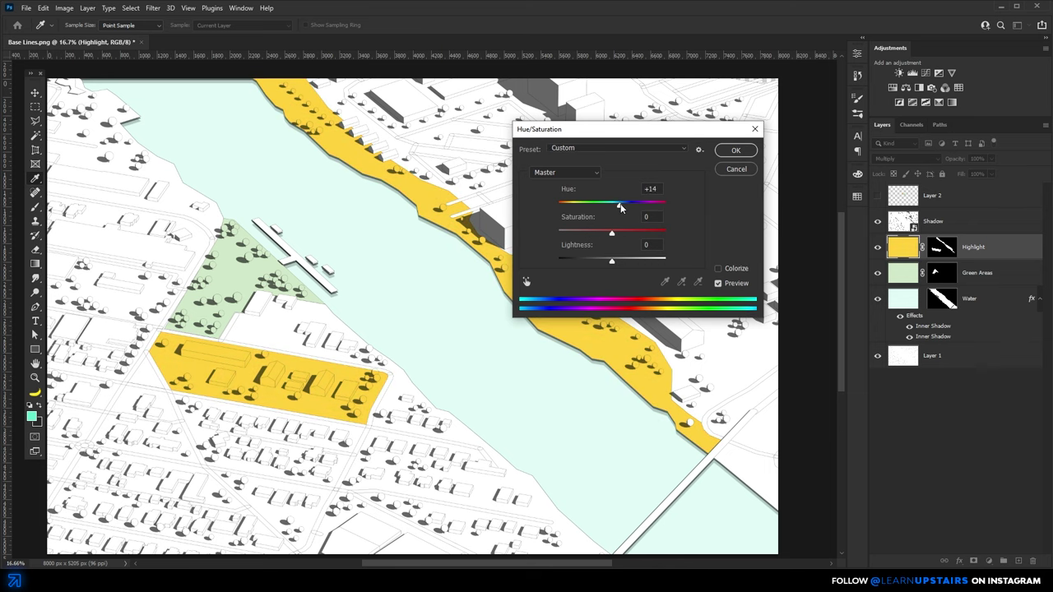
double_click(651, 189)
text(10)
key(Escape)
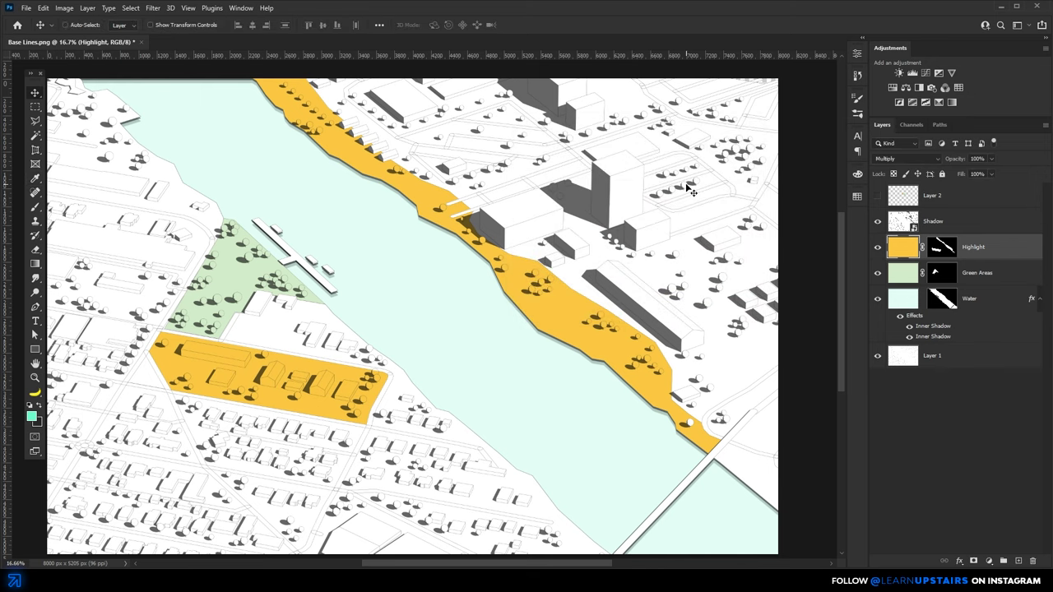
Lighten the Highlight layer's yellow with a Hue/Saturation adjustment.
key(ctrl+u)
drag(617, 261, 634, 262)
click(736, 150)
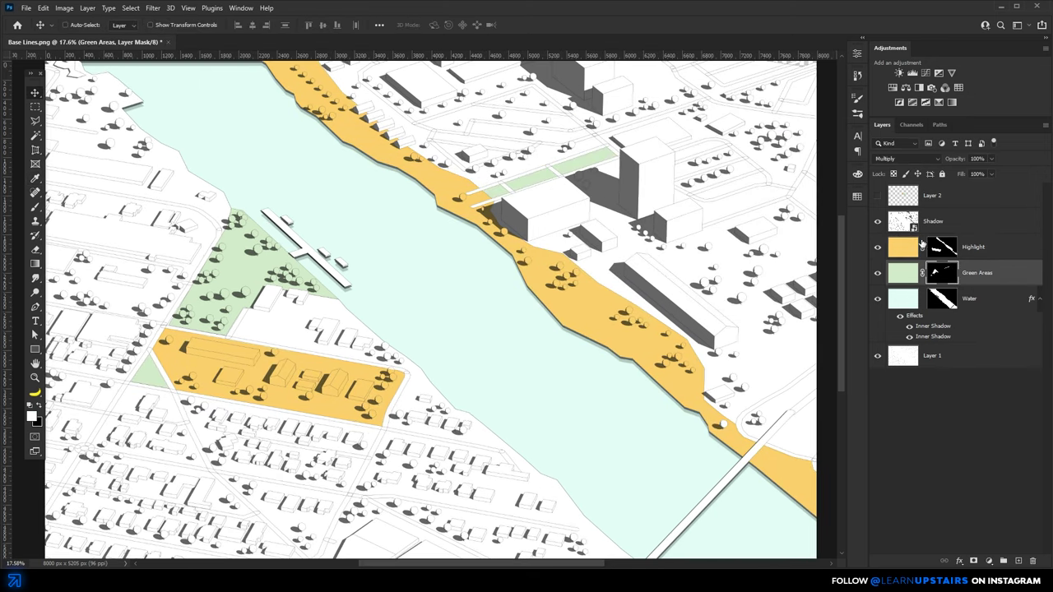
Create a new layer above Shadow and outline the long building in the yellow block with thick, straight dark brush strokes.
click(993, 228)
click(1019, 561)
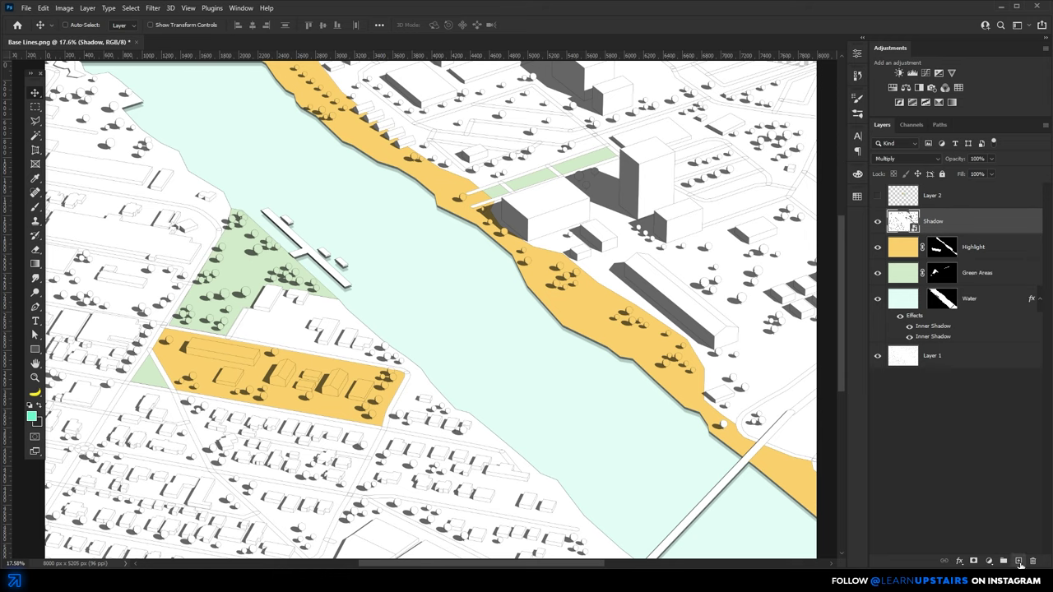
key(b)
scroll(195, 367, up, 5)
key(x)
click(173, 338)
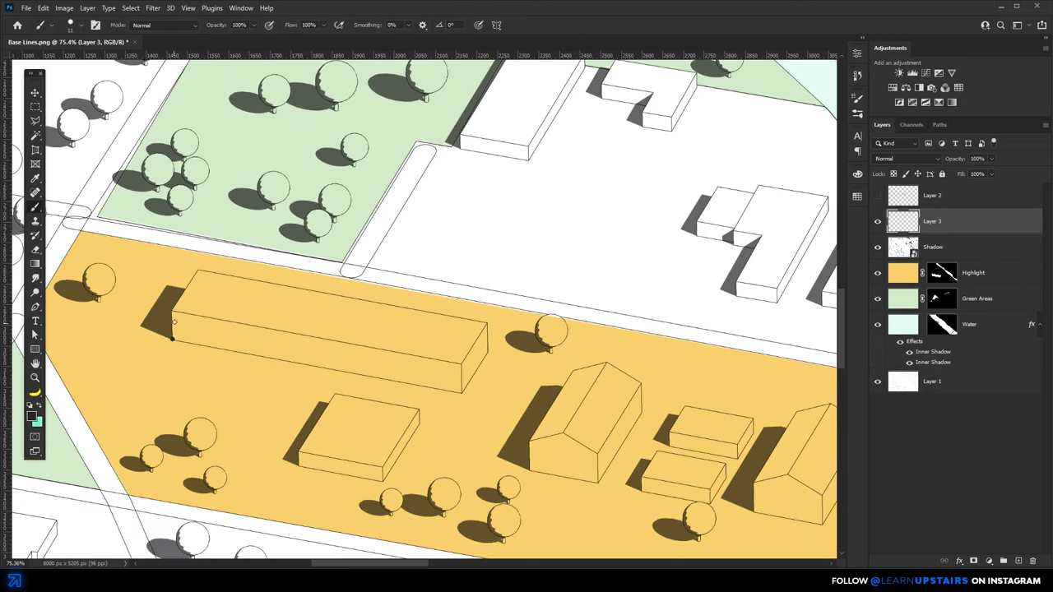
shift+click(197, 269)
shift+click(488, 324)
shift+click(488, 353)
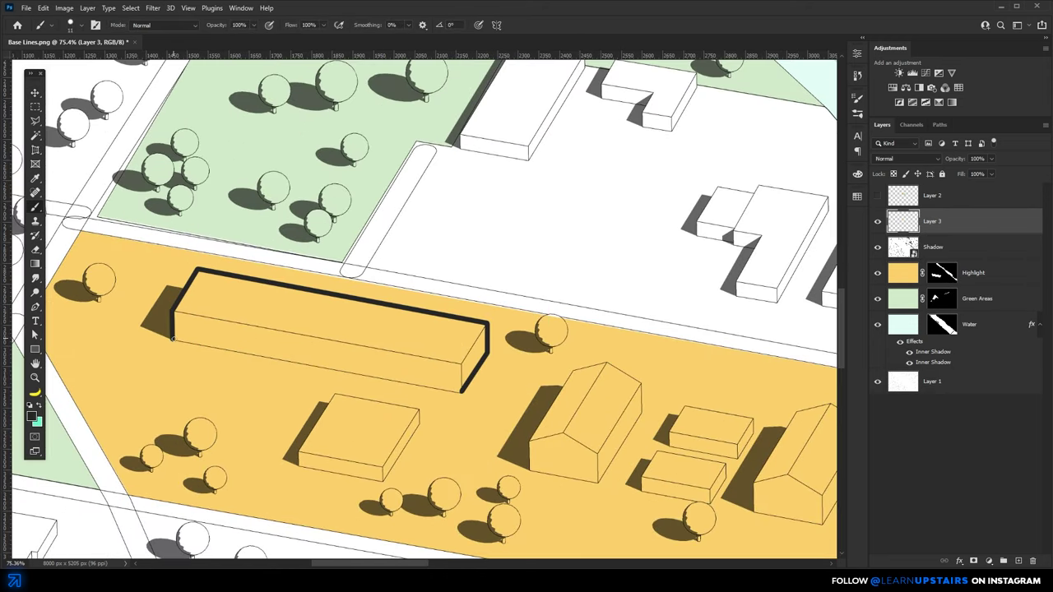
Outline the small flat-roofed building below the long one with the same dark brush strokes.
scroll(359, 436, up, 2)
click(304, 346)
shift+click(358, 244)
shift+click(475, 264)
shift+click(475, 288)
shift+click(422, 367)
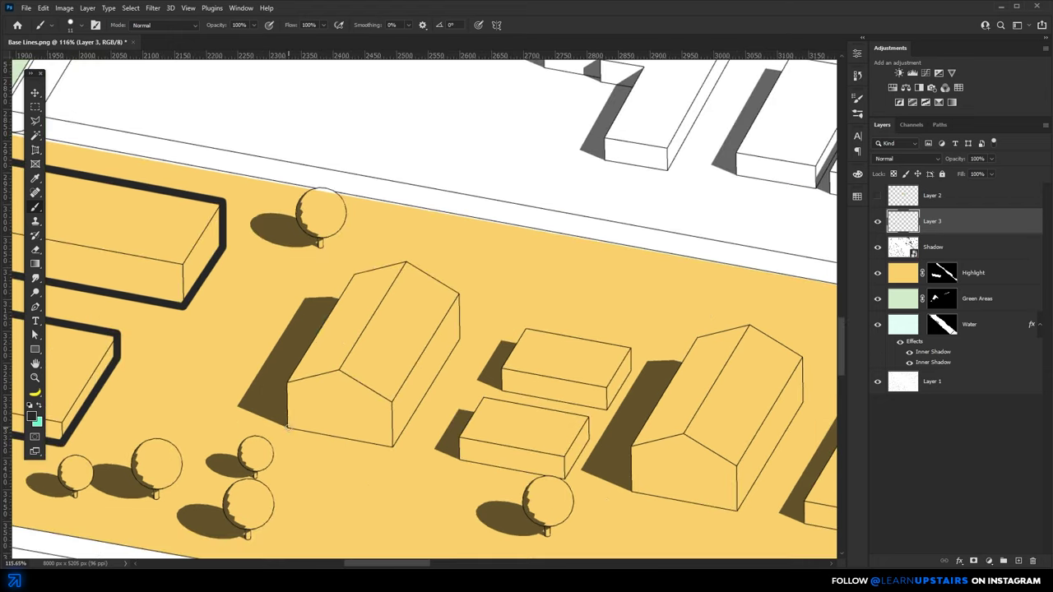
Outline the first gabled building, just west of the two small boxes, with straight dark brush strokes.
click(288, 428)
shift+click(353, 271)
shift+click(405, 261)
shift+click(459, 293)
shift+click(459, 346)
shift+click(393, 447)
shift+click(288, 427)
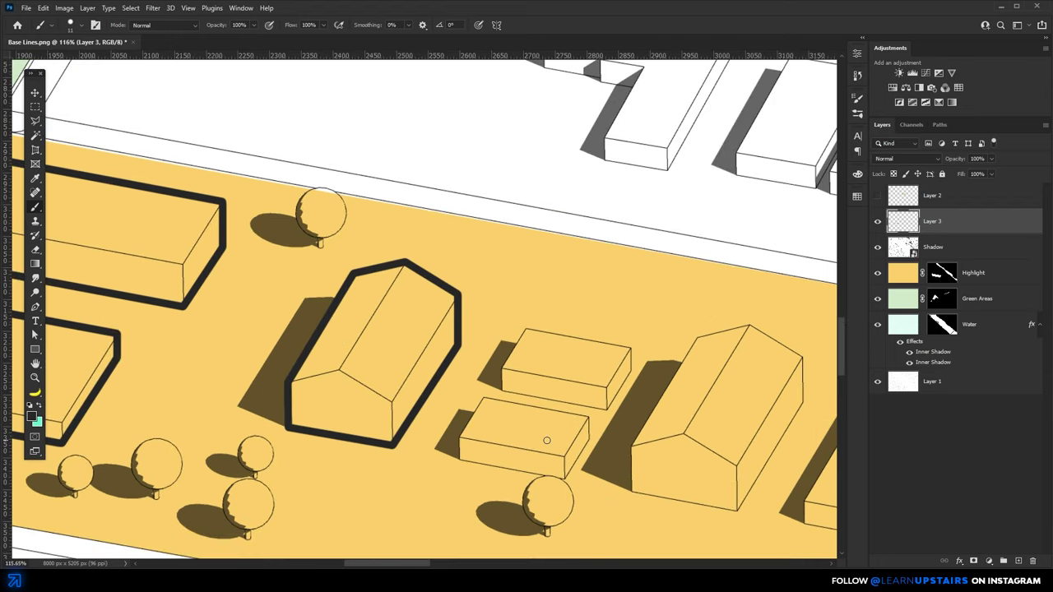
Outline the second gabled building, just east of the two small boxes, with straight dark brush strokes.
drag(546, 437, 348, 338)
click(436, 389)
shift+click(498, 235)
shift+click(552, 220)
shift+click(606, 255)
shift+click(606, 299)
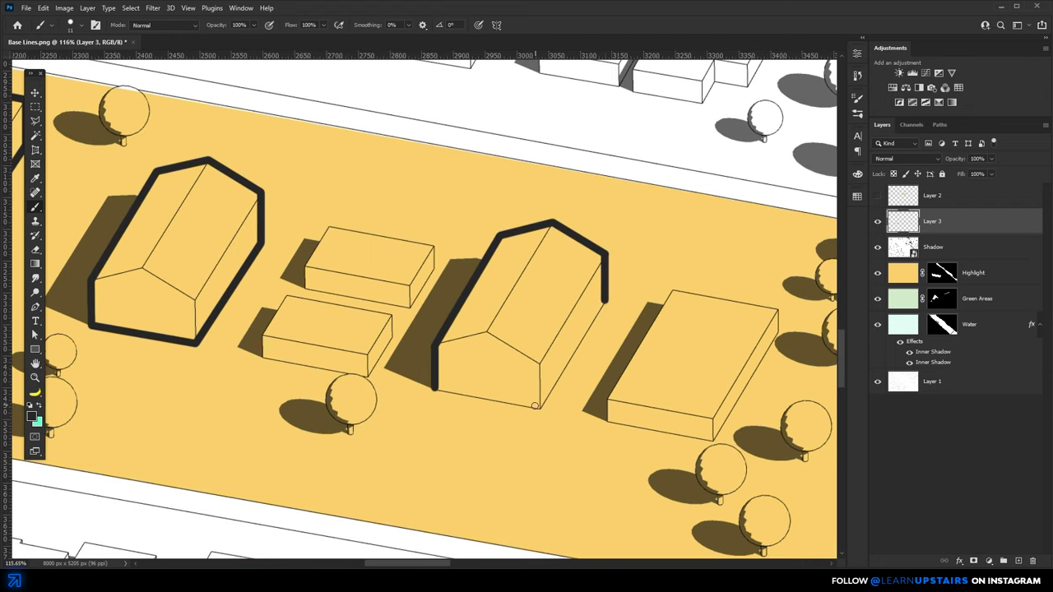
shift+click(540, 409)
shift+click(435, 388)
Outline the easternmost flat-roofed building of the yellow block with straight dark brush strokes.
click(608, 422)
shift+click(674, 289)
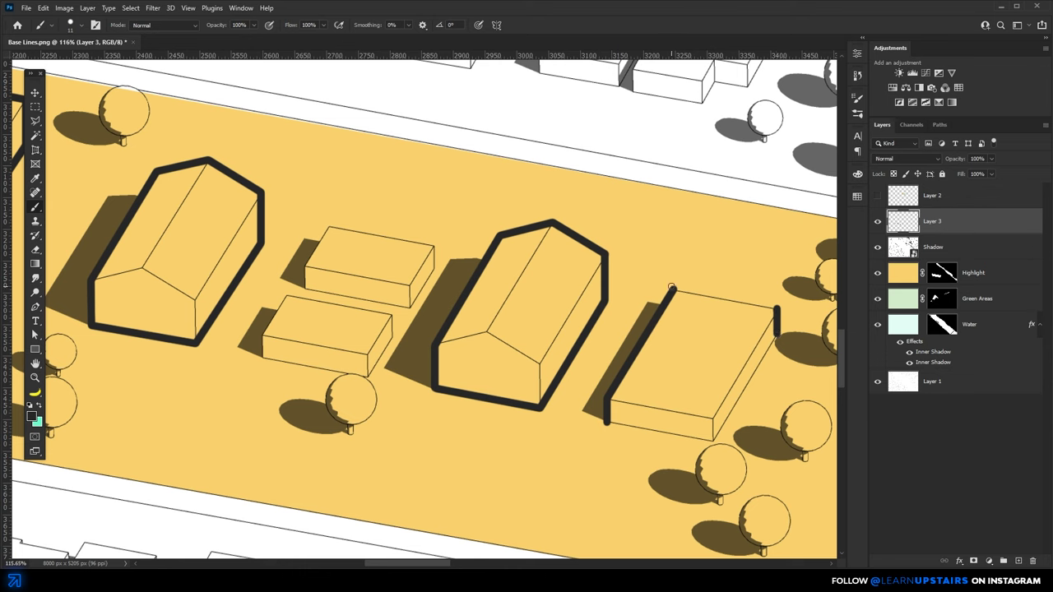
shift+click(778, 311)
shift+click(714, 441)
Outline the lower of the two small boxes between the gabled buildings with straight dark brush strokes.
scroll(283, 317, up, 3)
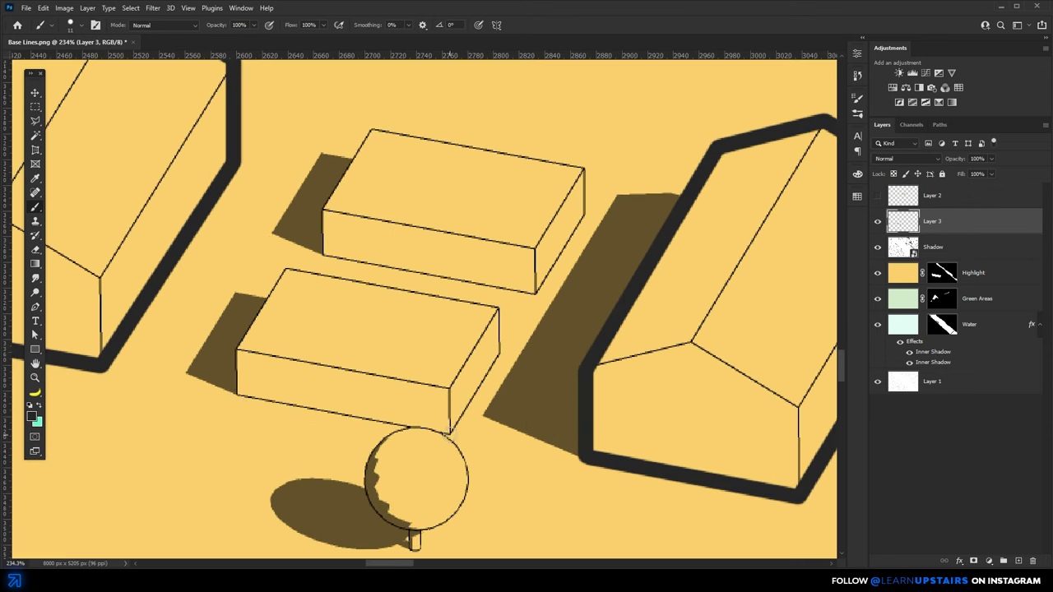
click(367, 375)
shift+click(258, 358)
shift+click(258, 334)
shift+click(284, 294)
shift+click(500, 309)
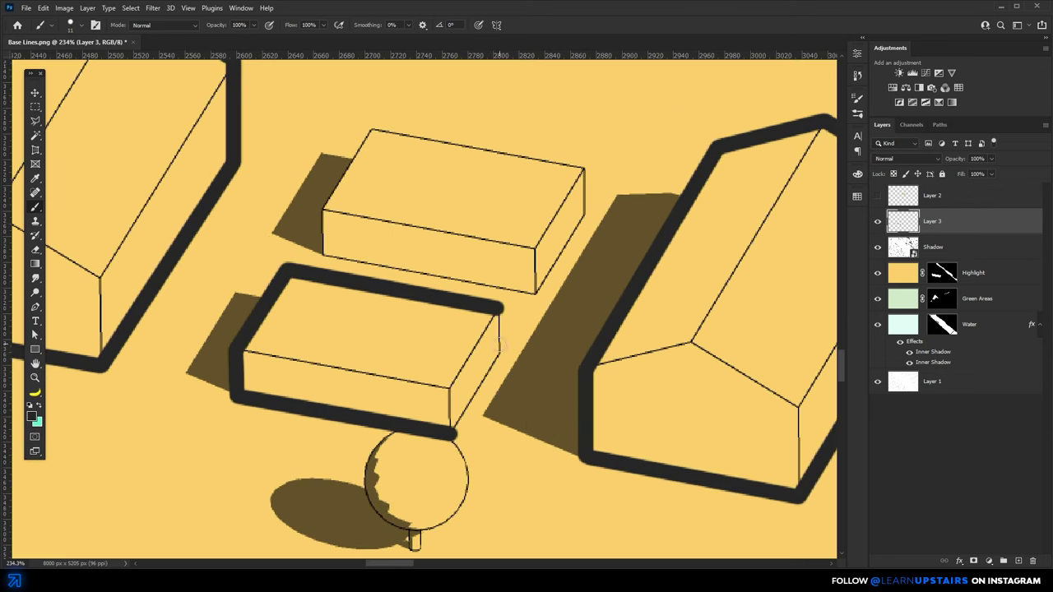
shift+click(499, 360)
shift+click(452, 434)
Outline the upper of the two small boxes between the gabled buildings with straight dark brush strokes.
click(535, 292)
shift+click(323, 253)
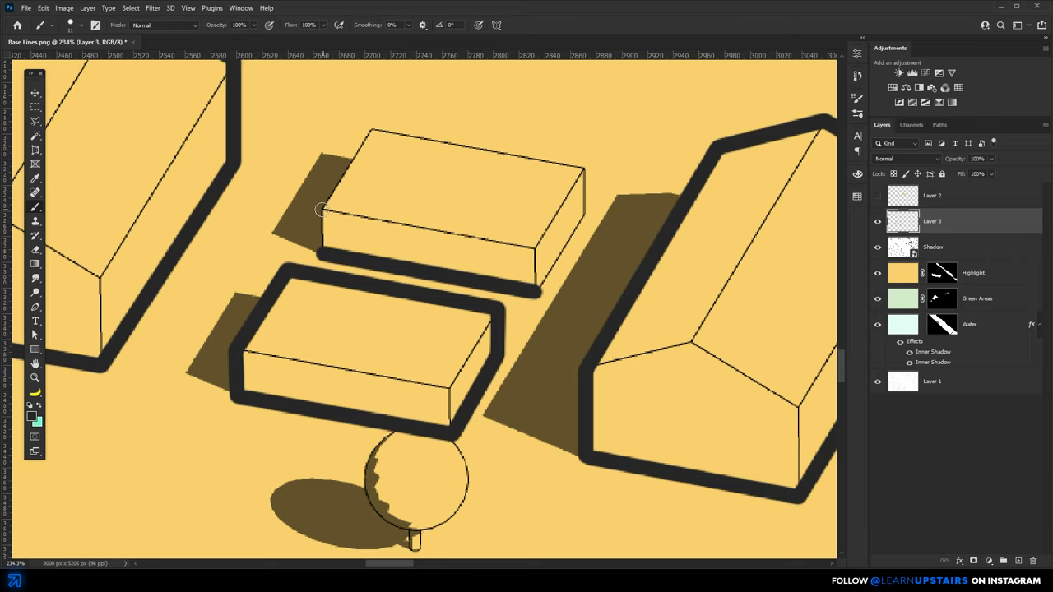
shift+click(322, 213)
shift+click(371, 129)
shift+click(582, 171)
shift+click(582, 215)
shift+click(535, 292)
scroll(535, 293, down, 10)
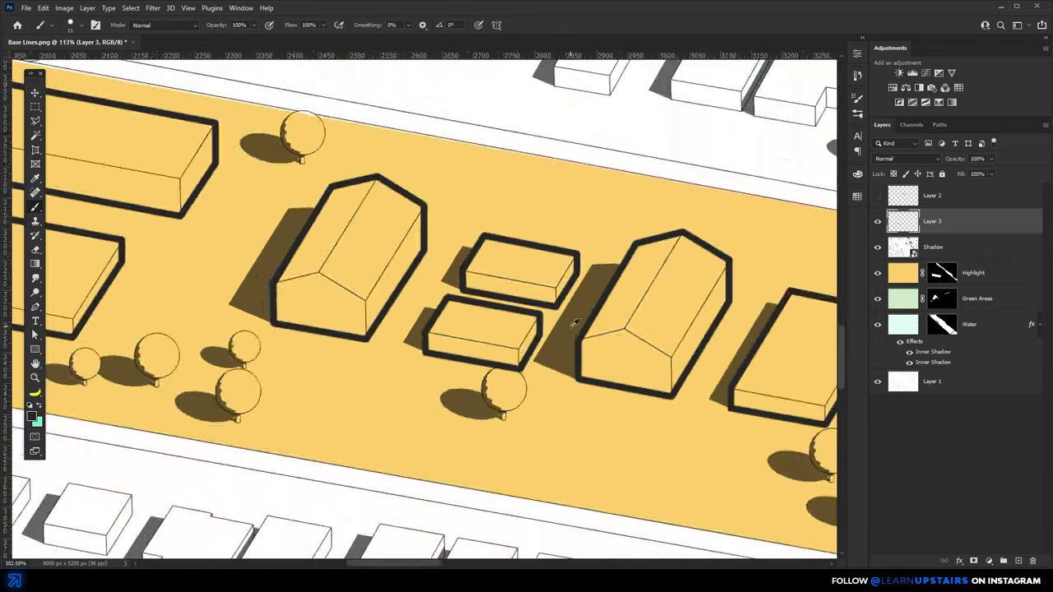
key(v)
scroll(539, 346, down, 3)
scroll(514, 345, up, 5)
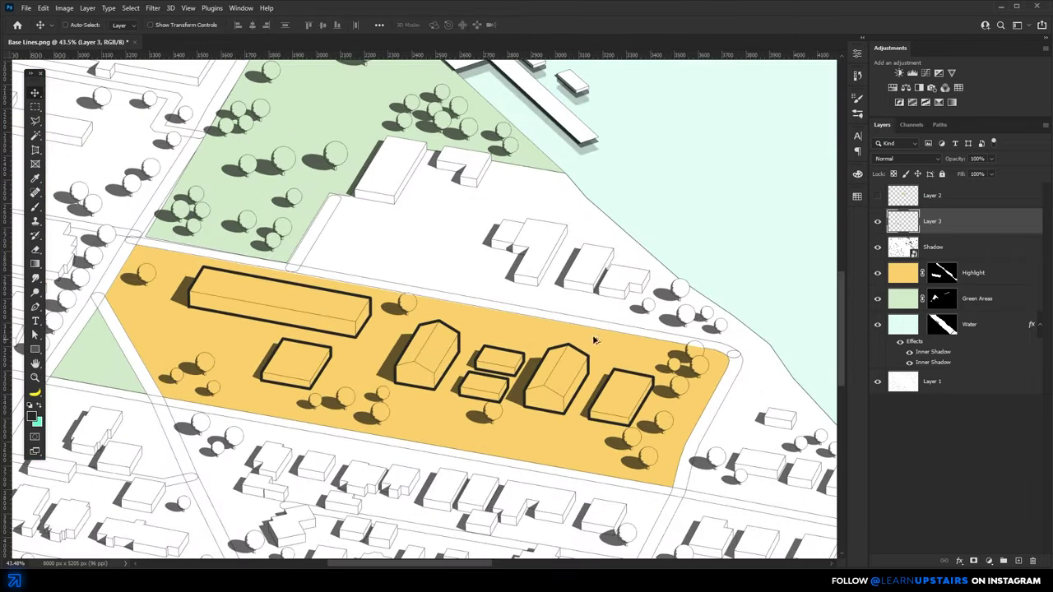
Select the ground around the buildings of the yellow block on Layer 1 with the Magic Wand.
click(938, 277)
click(919, 387)
key(w)
click(434, 402)
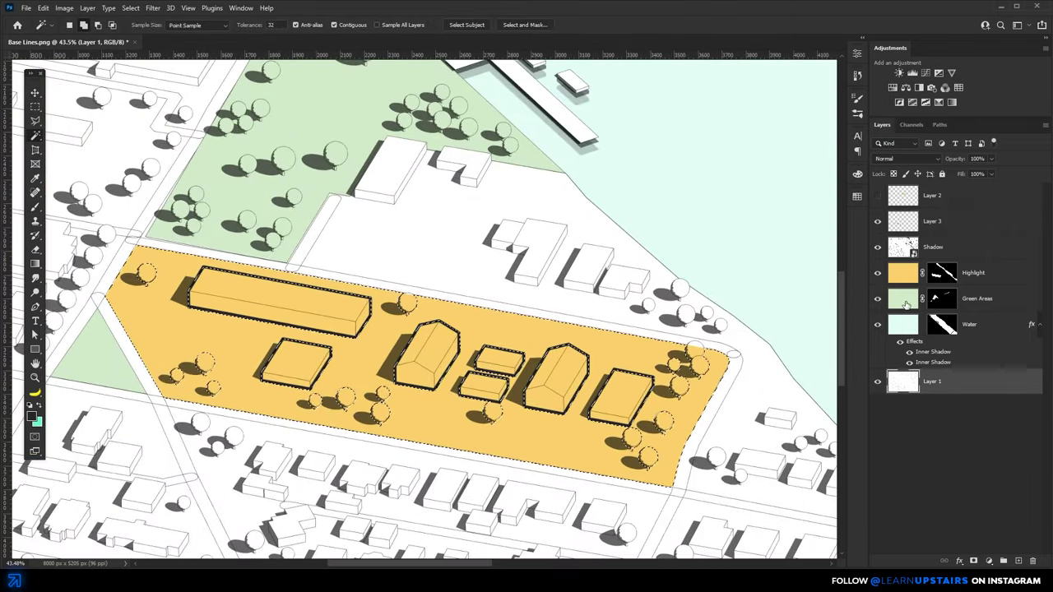
Paint the outlined buildings out of the Highlight layer's mask in black so they turn white, then deselect.
click(943, 272)
key(b)
scroll(321, 373, up, 2)
key(x)
mouse_move(277, 370)
mouse_down()
mouse_move(335, 386)
mouse_move(332, 345)
mouse_move(407, 308)
mouse_move(196, 260)
mouse_move(385, 322)
mouse_move(495, 401)
mouse_move(534, 346)
mouse_move(567, 381)
mouse_move(629, 397)
mouse_move(565, 404)
mouse_move(679, 397)
mouse_move(726, 380)
mouse_move(481, 355)
mouse_up()
key(space)
mouse_move(486, 362)
mouse_down()
mouse_move(521, 405)
mouse_move(530, 370)
mouse_up()
key(ctrl+d)
scroll(531, 370, down, 6)
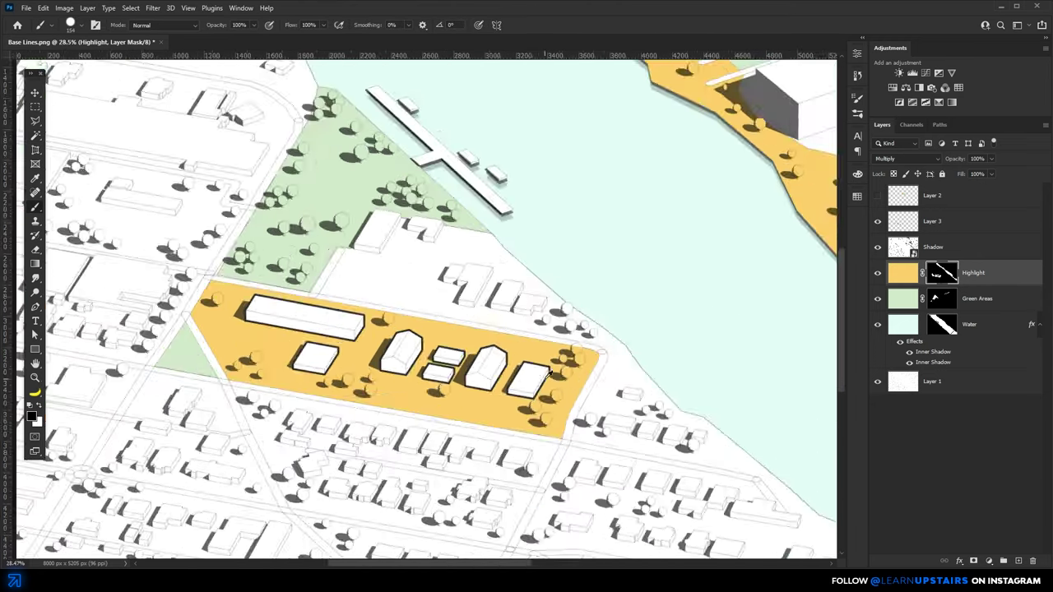
key(v)
Sample the Water layer's pale turquoise as the foreground colour.
click(940, 254)
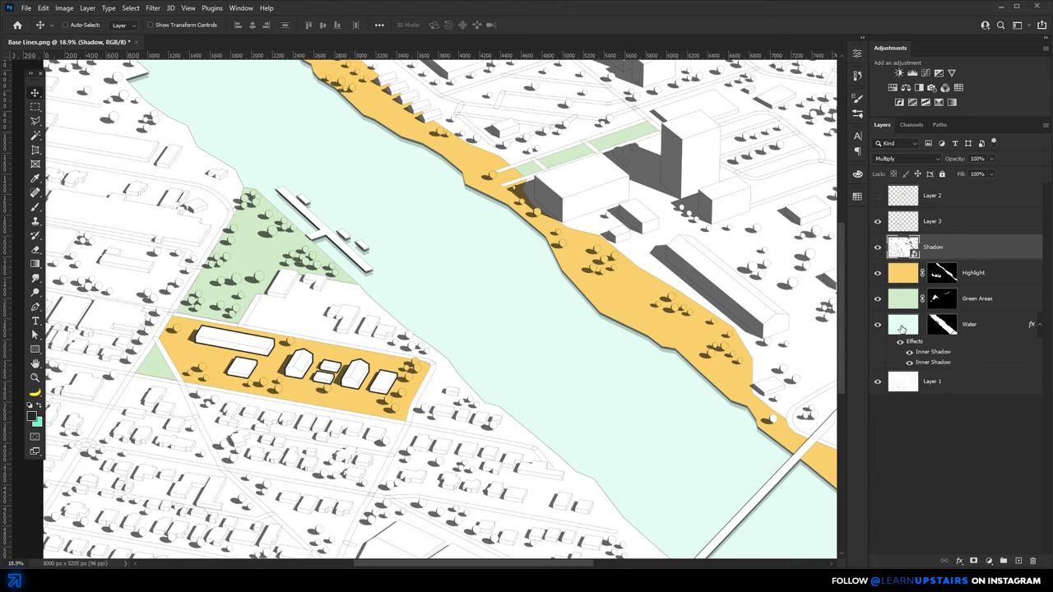
click(902, 328)
key(b)
alt+click(578, 372)
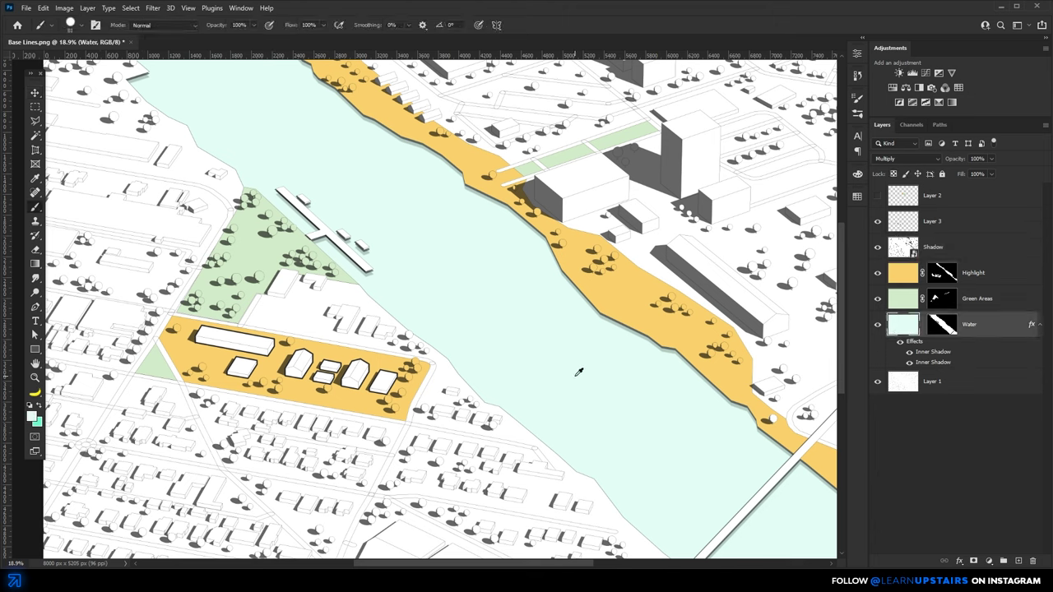
click(33, 417)
click(619, 157)
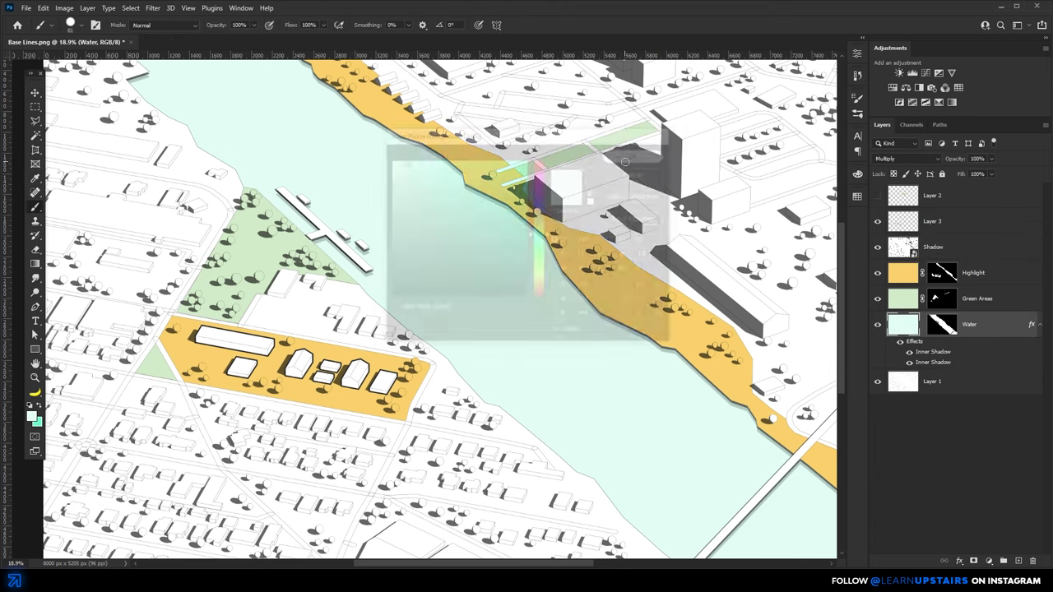
Try tinting the shadows with a new turquoise-filled layer clipped to Shadow and set to the Screen blend mode.
click(938, 255)
click(1019, 560)
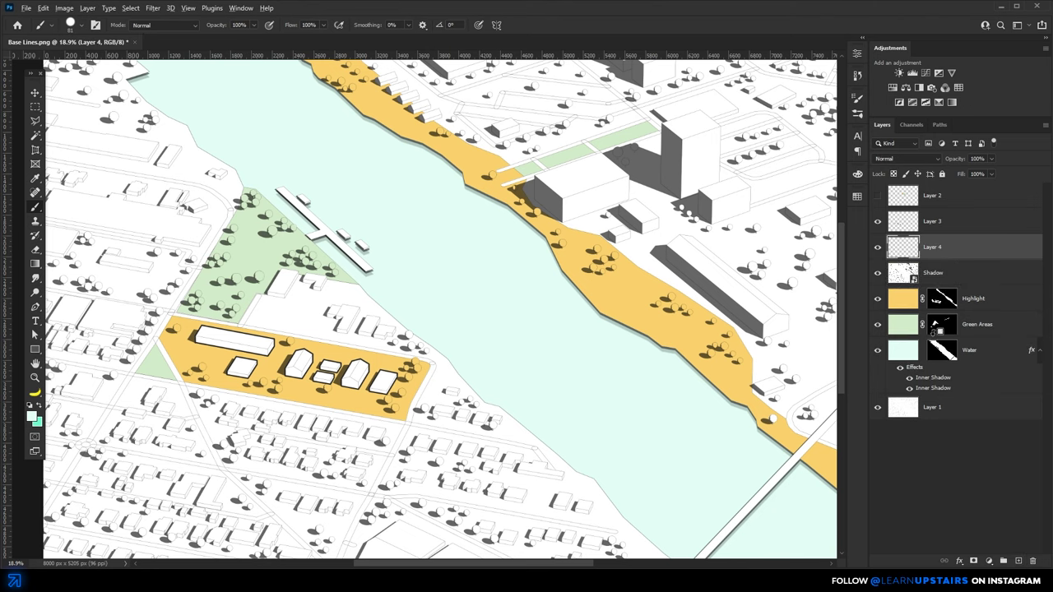
key(alt+BackSpace)
key(ctrl+alt+g)
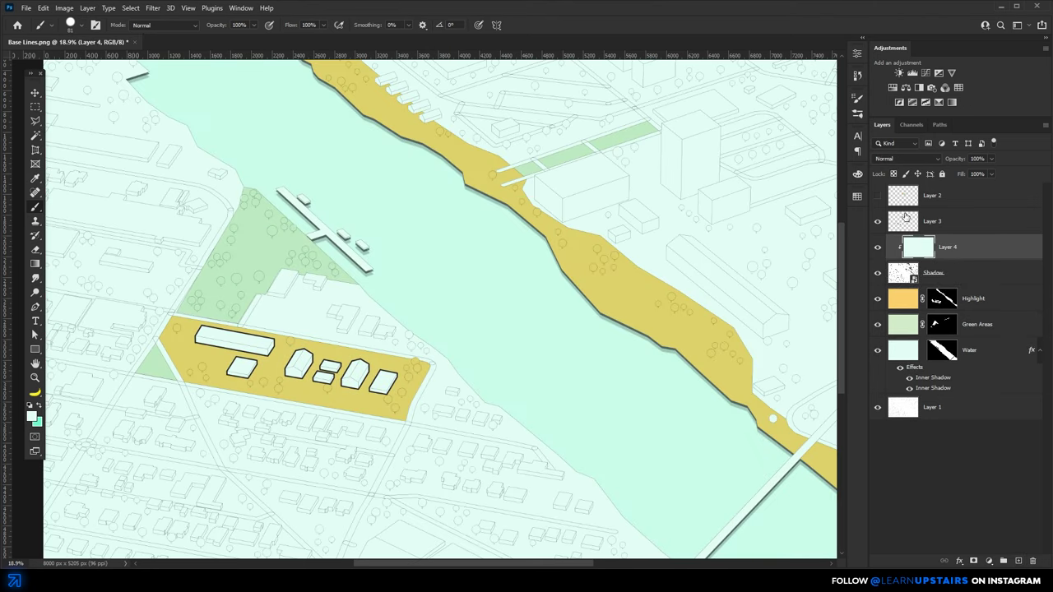
click(905, 158)
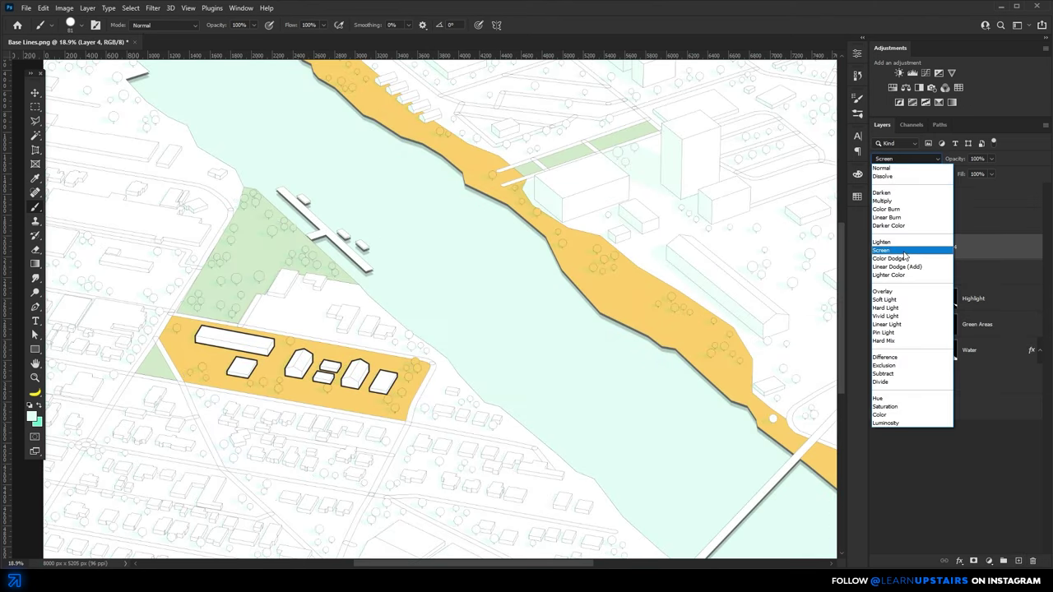
click(905, 251)
Inspect the tinted shadows and try recolouring the clipped fill layer with a Hue/Saturation adjustment.
scroll(505, 249, up, 5)
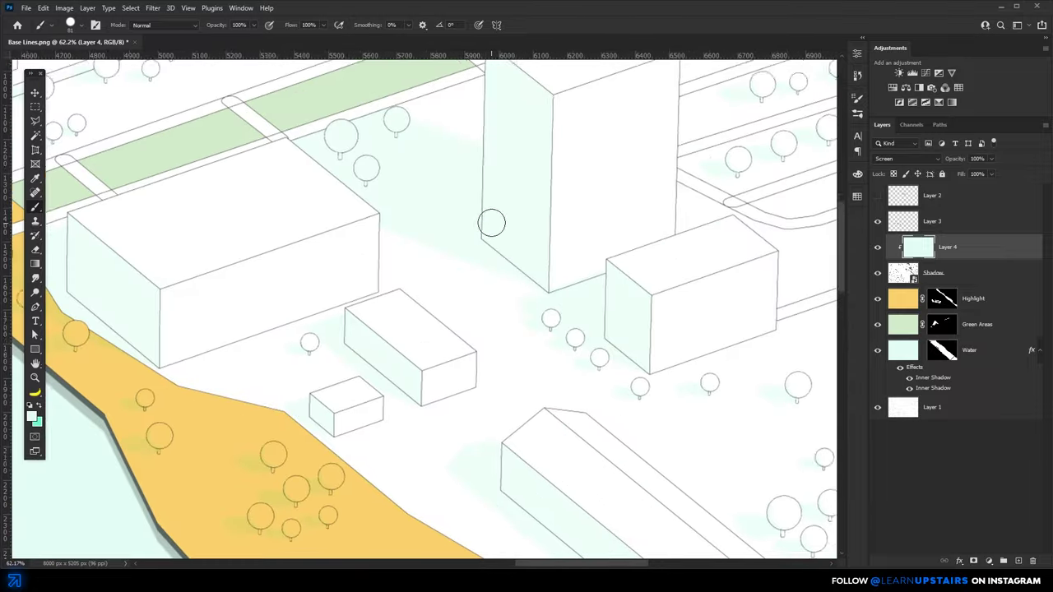
drag(492, 222, 521, 275)
key(v)
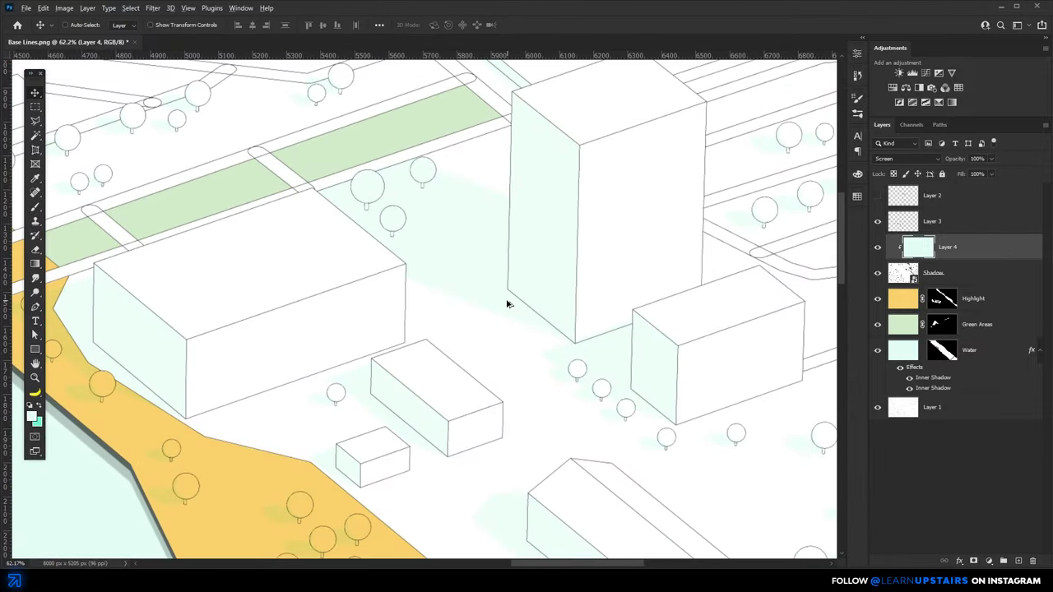
scroll(508, 305, down, 5)
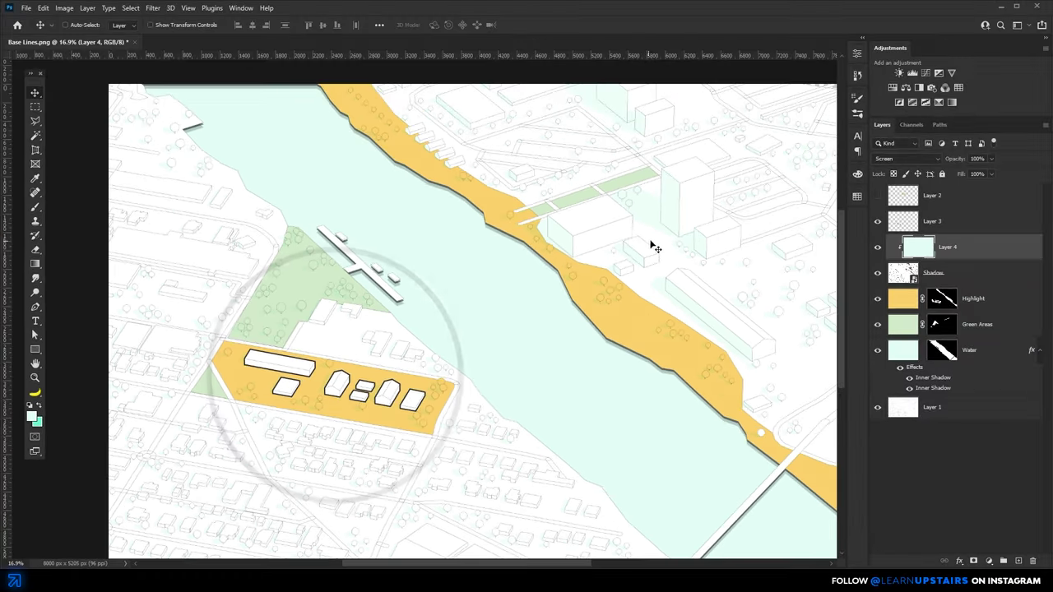
key(ctrl+u)
drag(667, 138, 748, 321)
drag(688, 449, 726, 419)
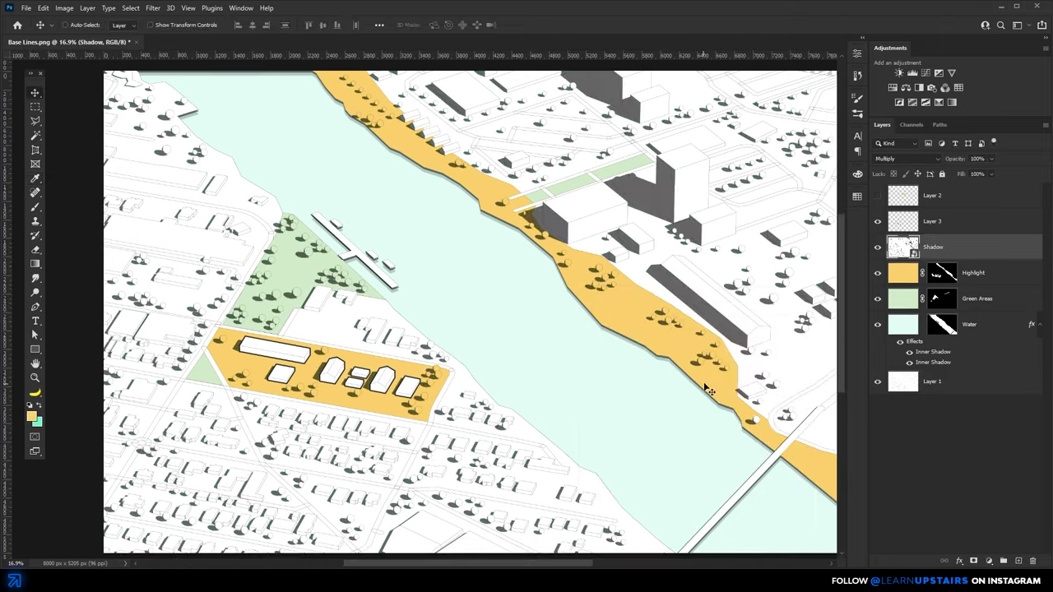
Lower the Shadow layer's opacity to about 26%.
drag(982, 174, 956, 173)
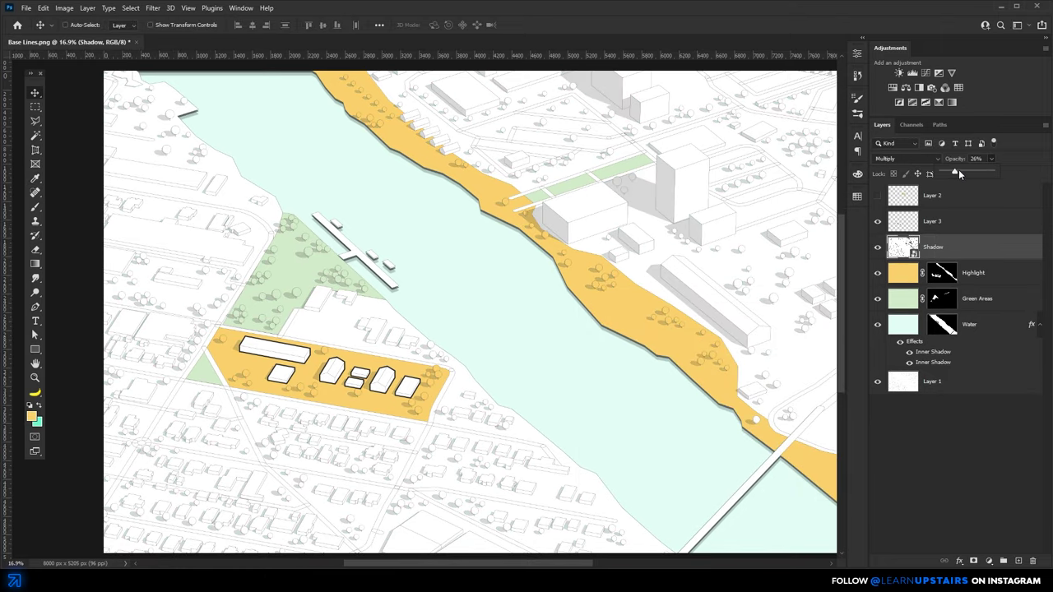
click(730, 23)
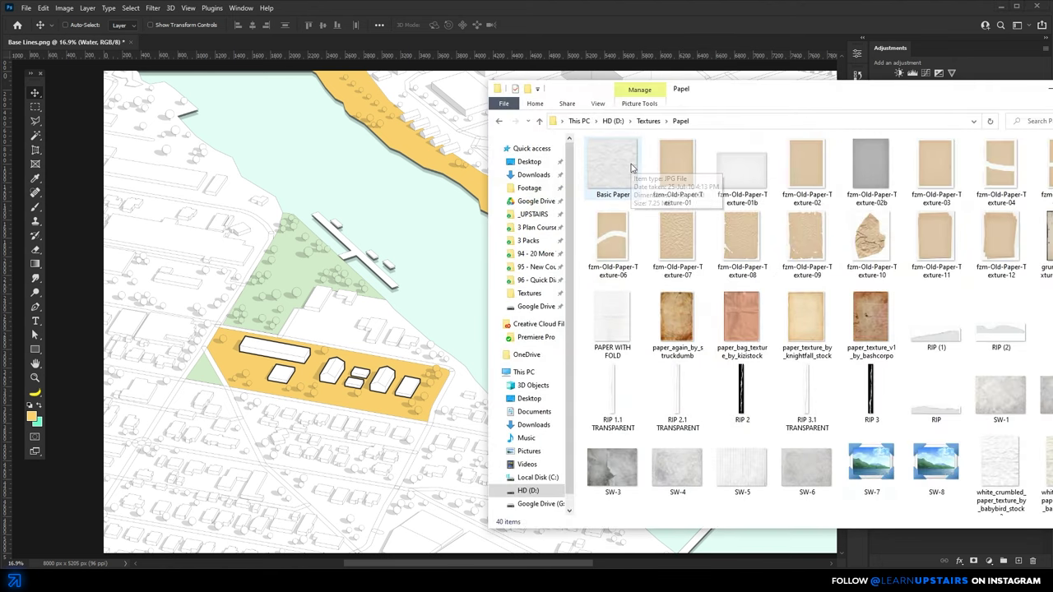
Cover the river with the Basic Paper texture from the Papel folder, above Water, and give it a copy of the Water layer's mask.
drag(632, 168, 346, 206)
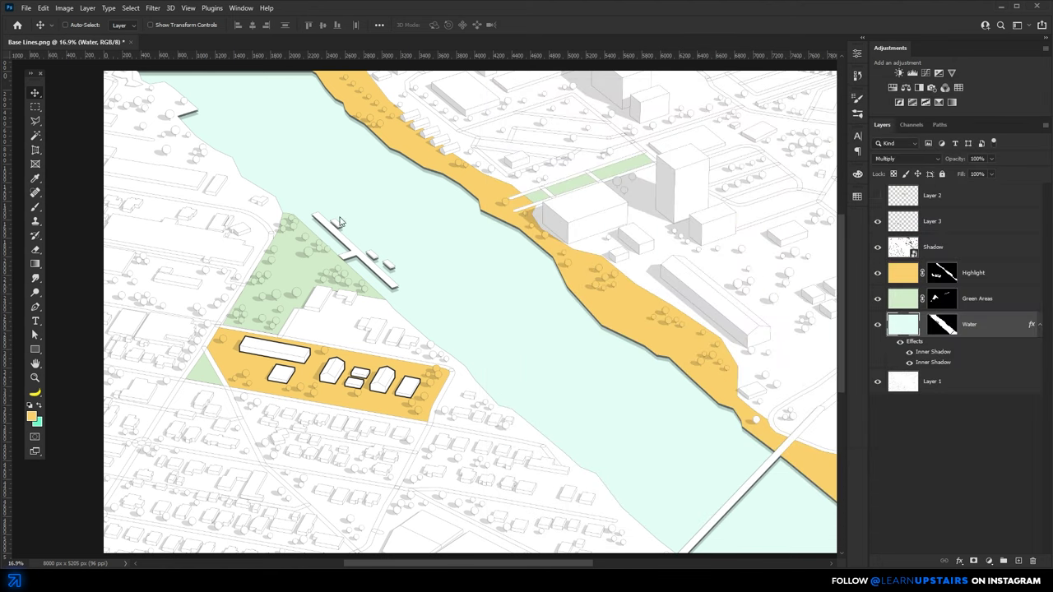
drag(526, 255, 782, 73)
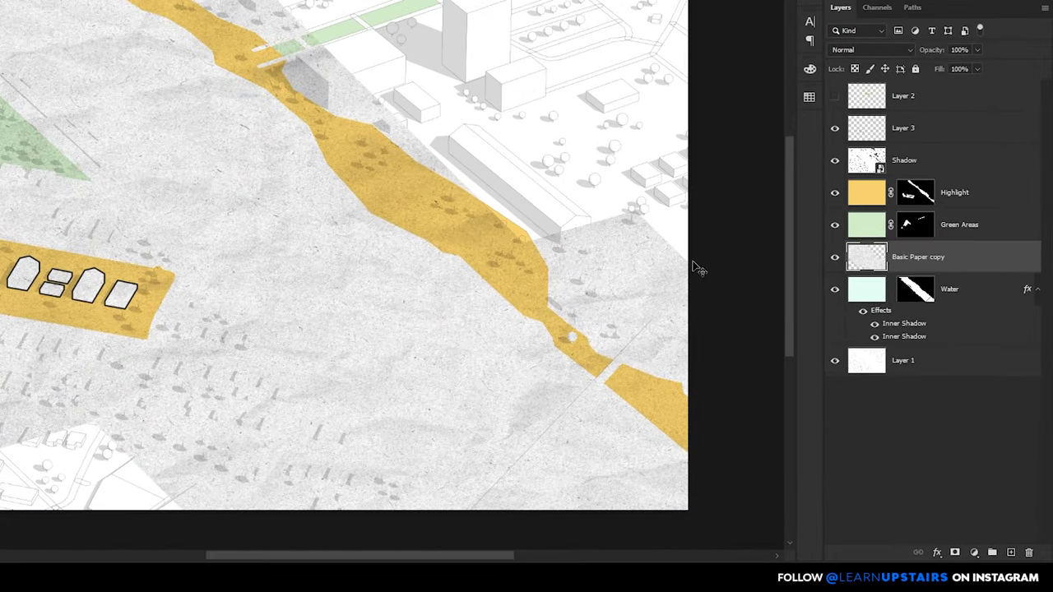
drag(941, 340, 939, 320)
drag(918, 268, 913, 266)
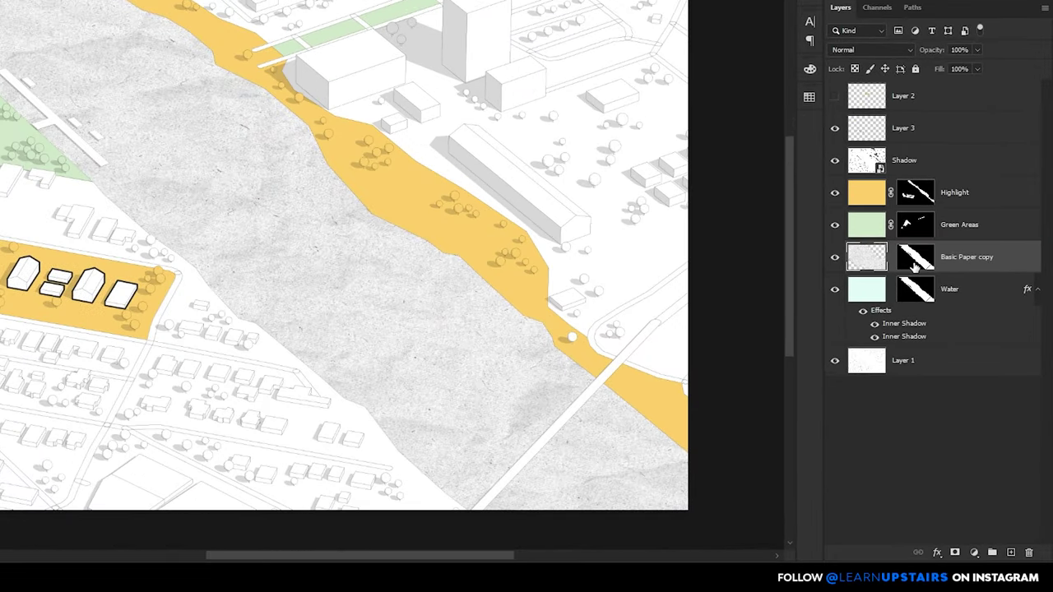
drag(437, 214, 426, 272)
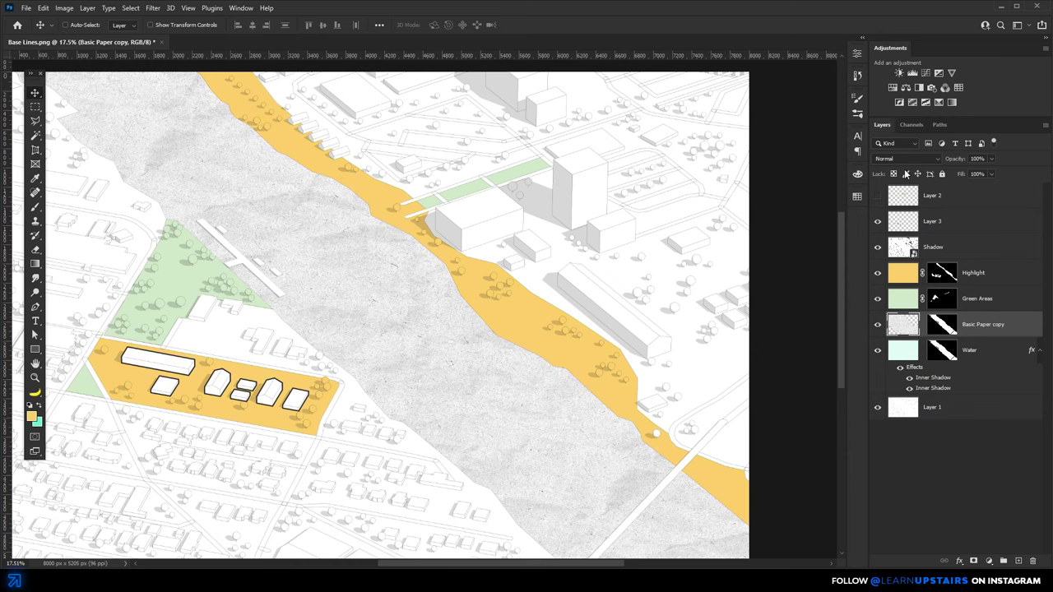
Set the Basic Paper copy layer to the Multiply blend mode and 46% opacity.
click(902, 160)
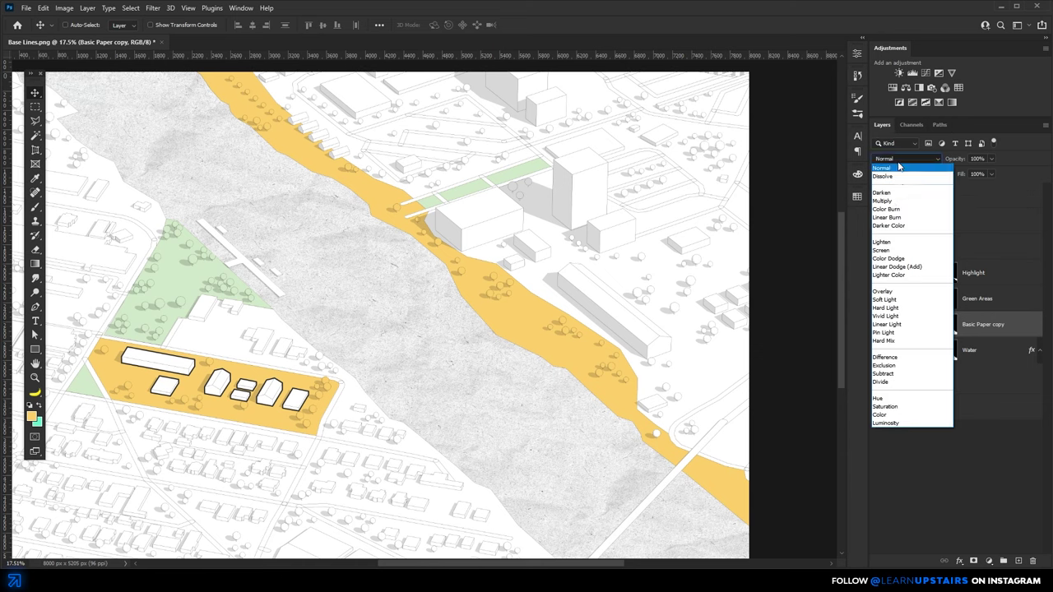
click(889, 202)
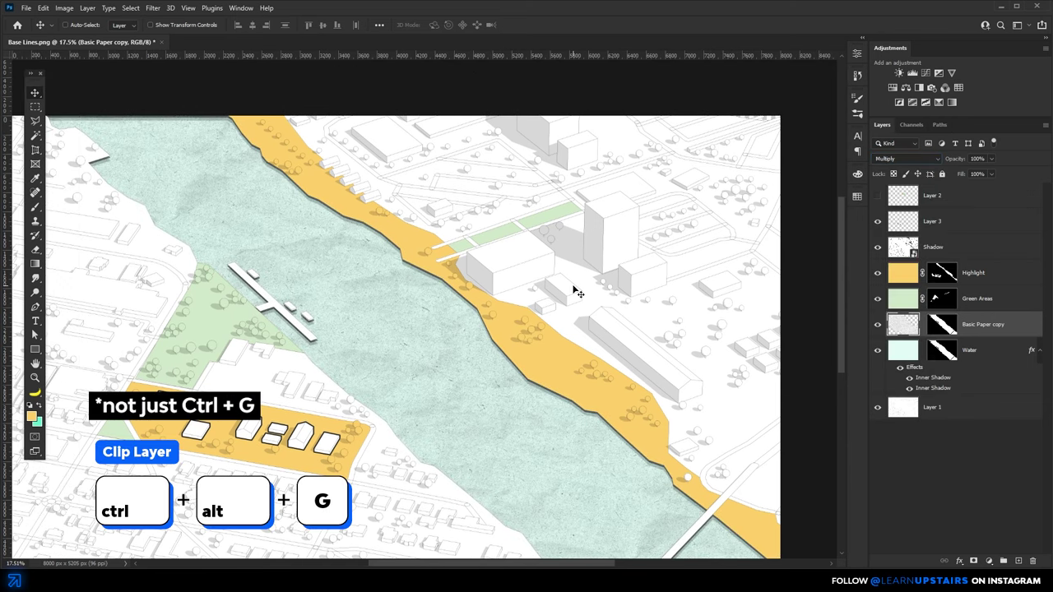
key(4)
key(6)
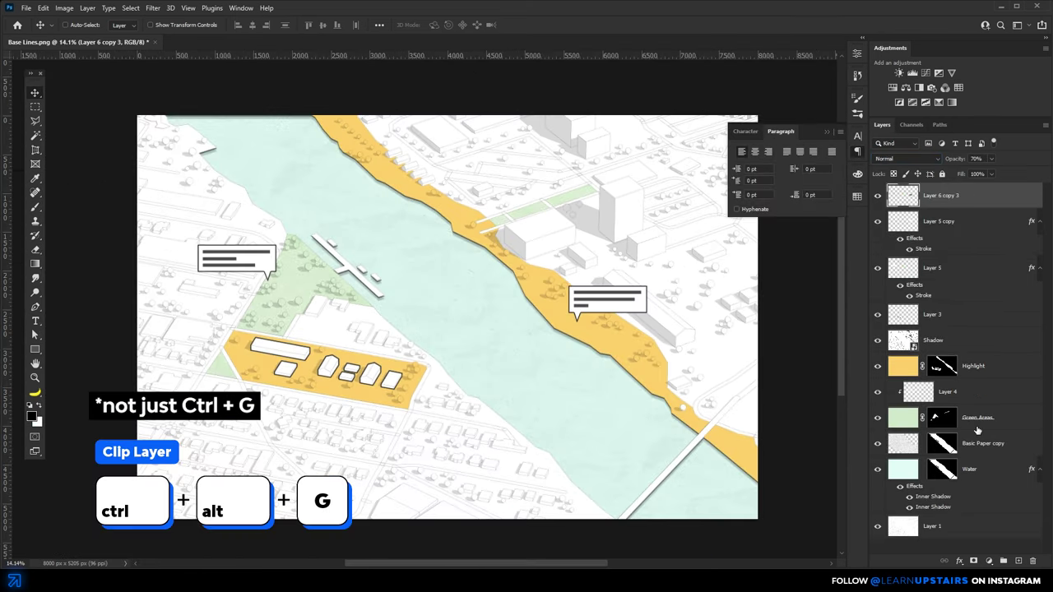